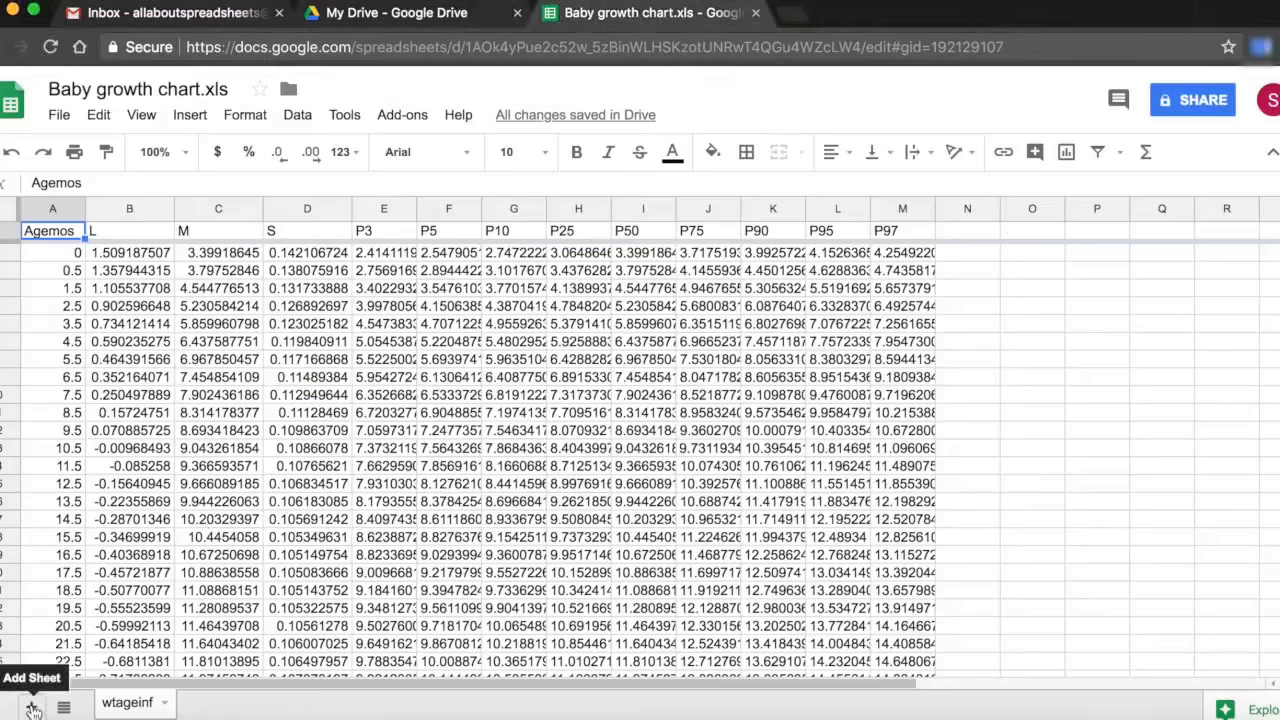
# Add a new blank sheet to the baby growth chart spreadsheet
pyautogui.click(33, 709)
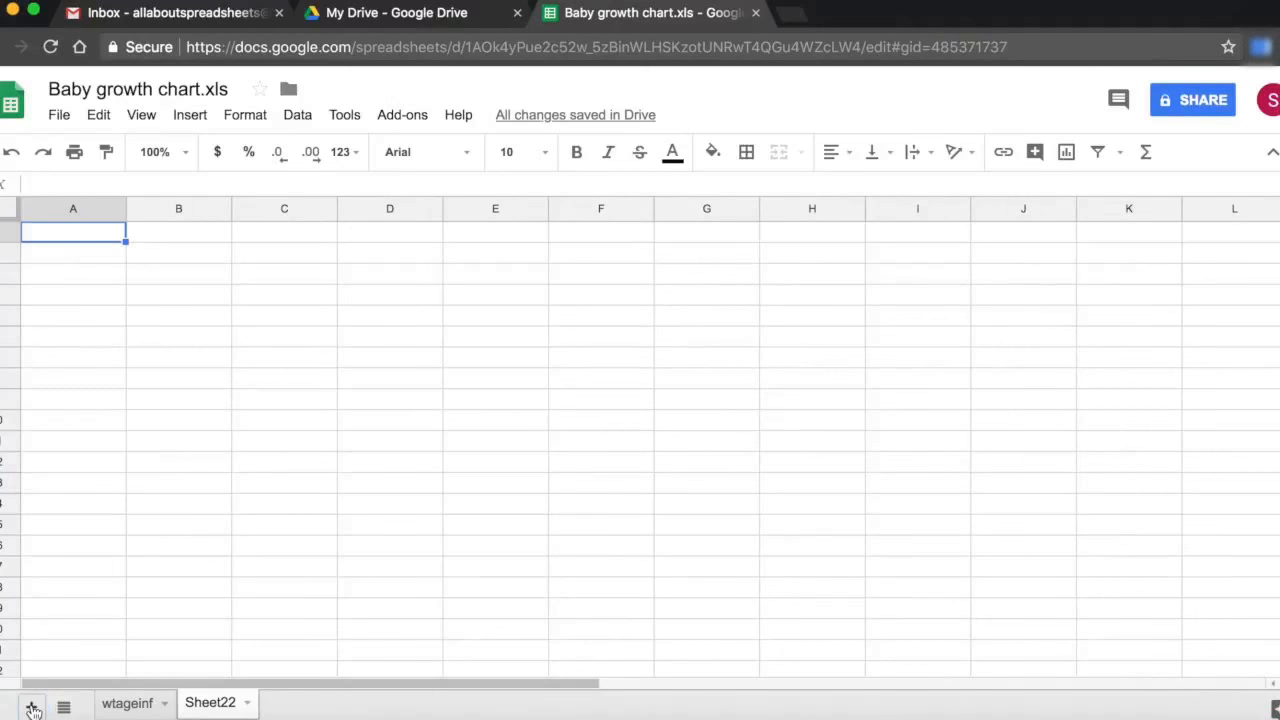
pyautogui.doubleClick(221, 708)
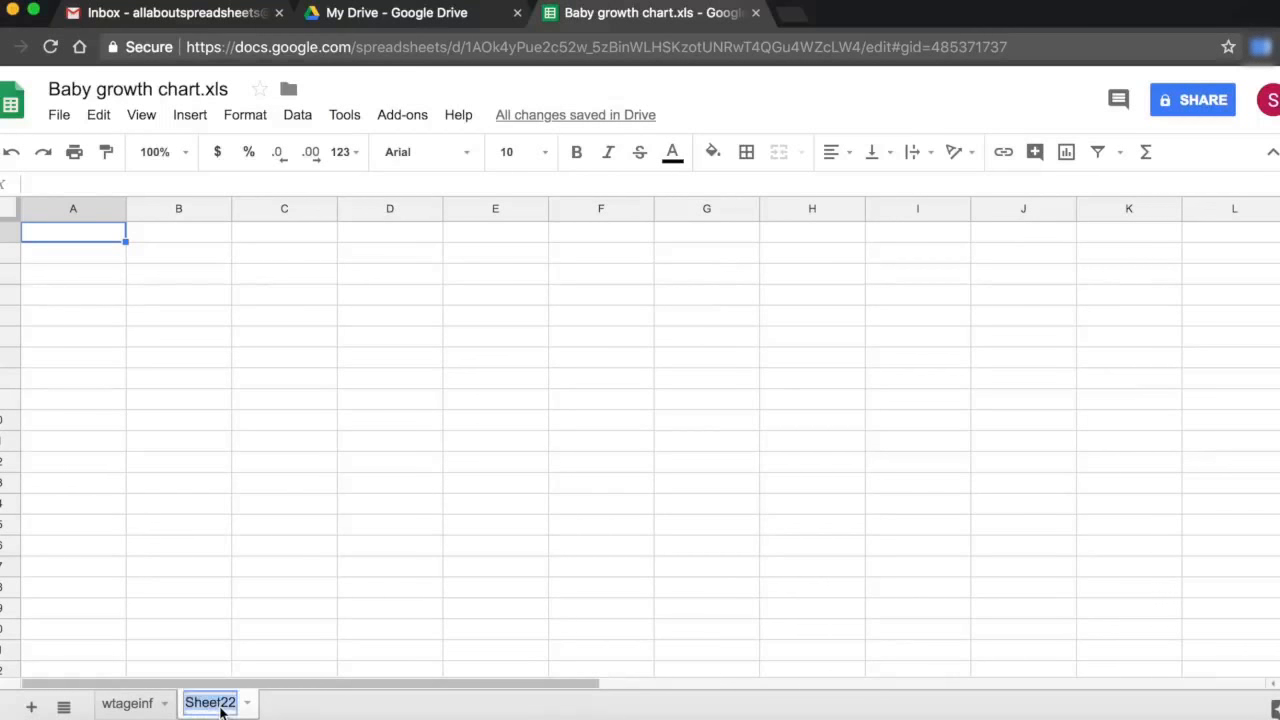
pyautogui.click(274, 652)
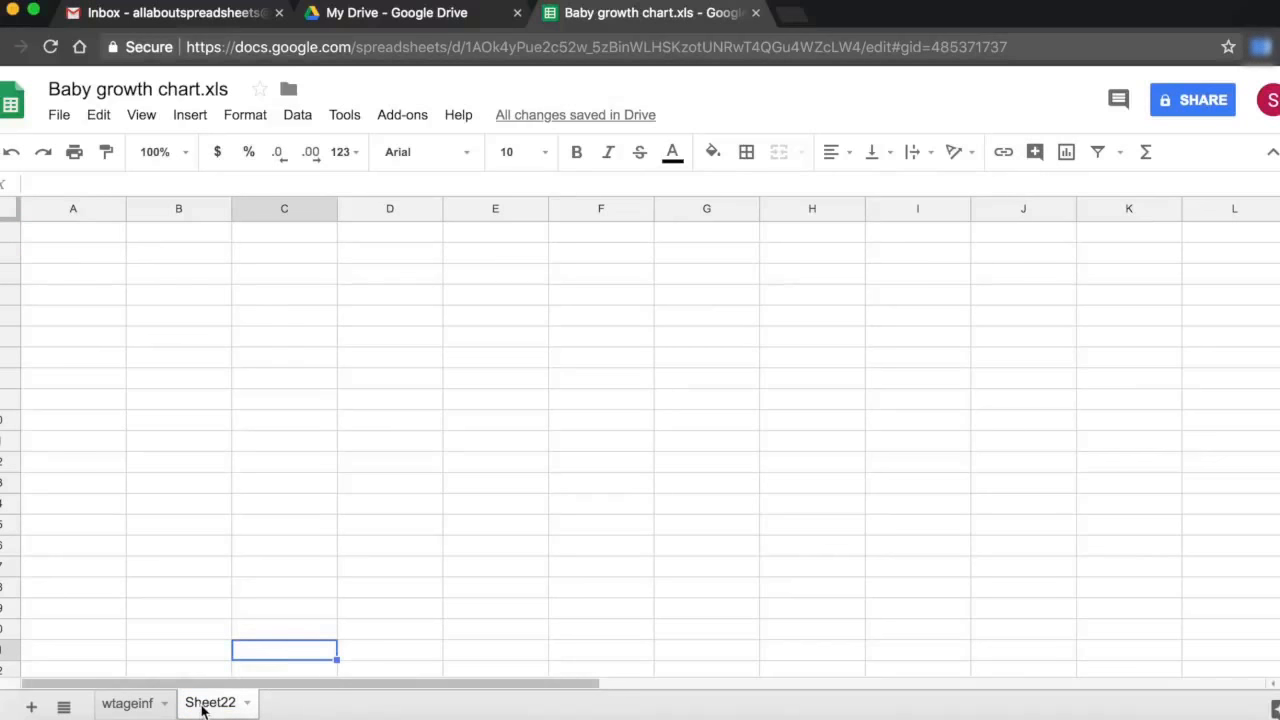
pyautogui.rightClick(203, 710)
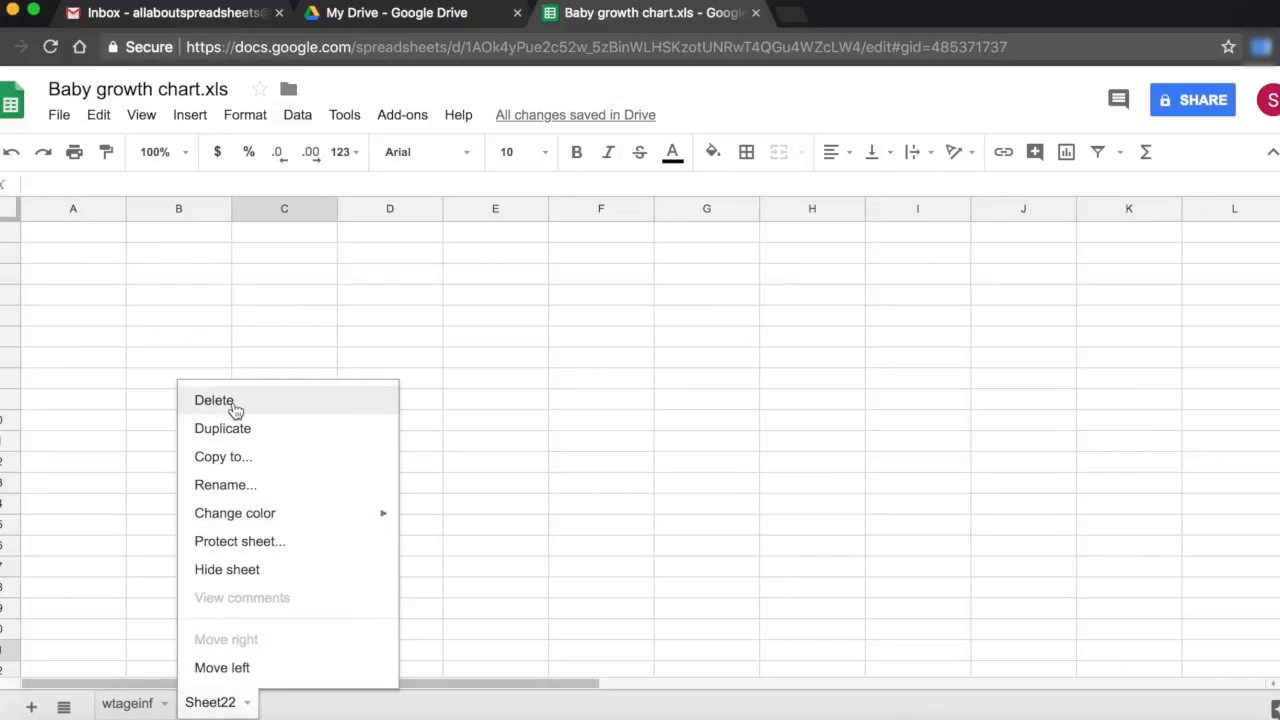
pyautogui.click(227, 486)
pyautogui.click(277, 567)
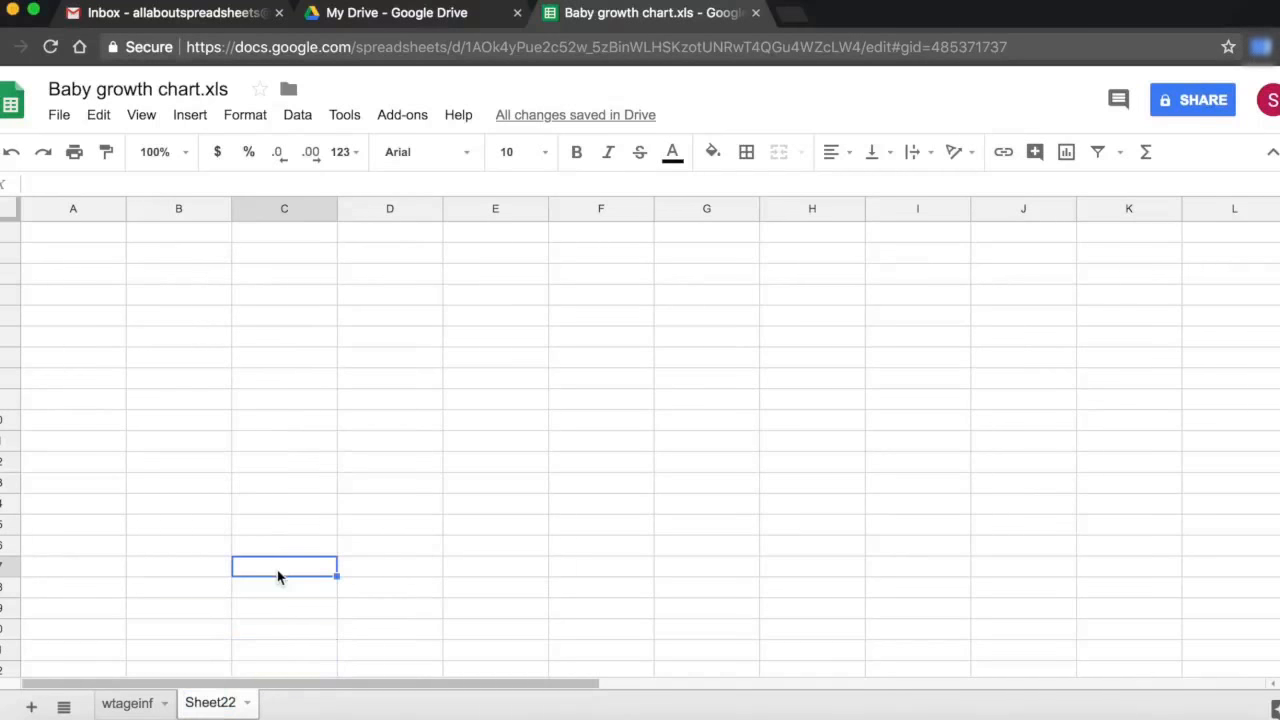
# Rename the new blank sheet as "age info"
pyautogui.click(249, 705)
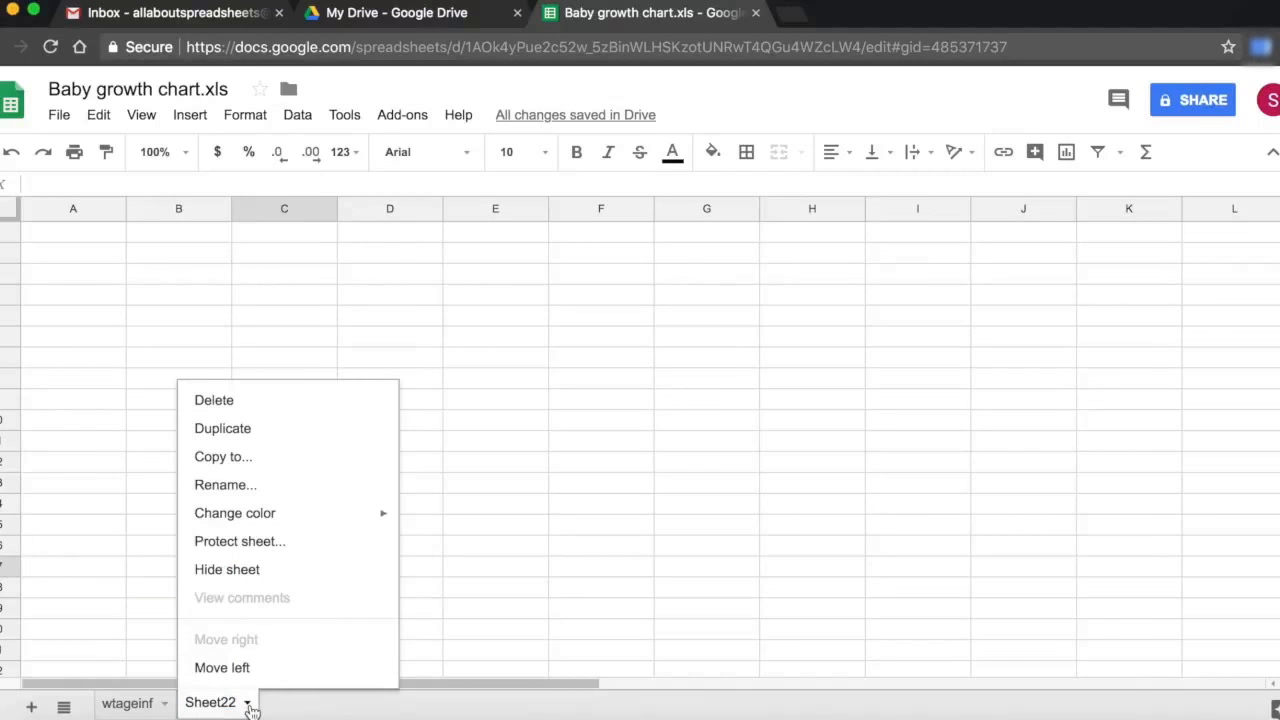
pyautogui.click(240, 490)
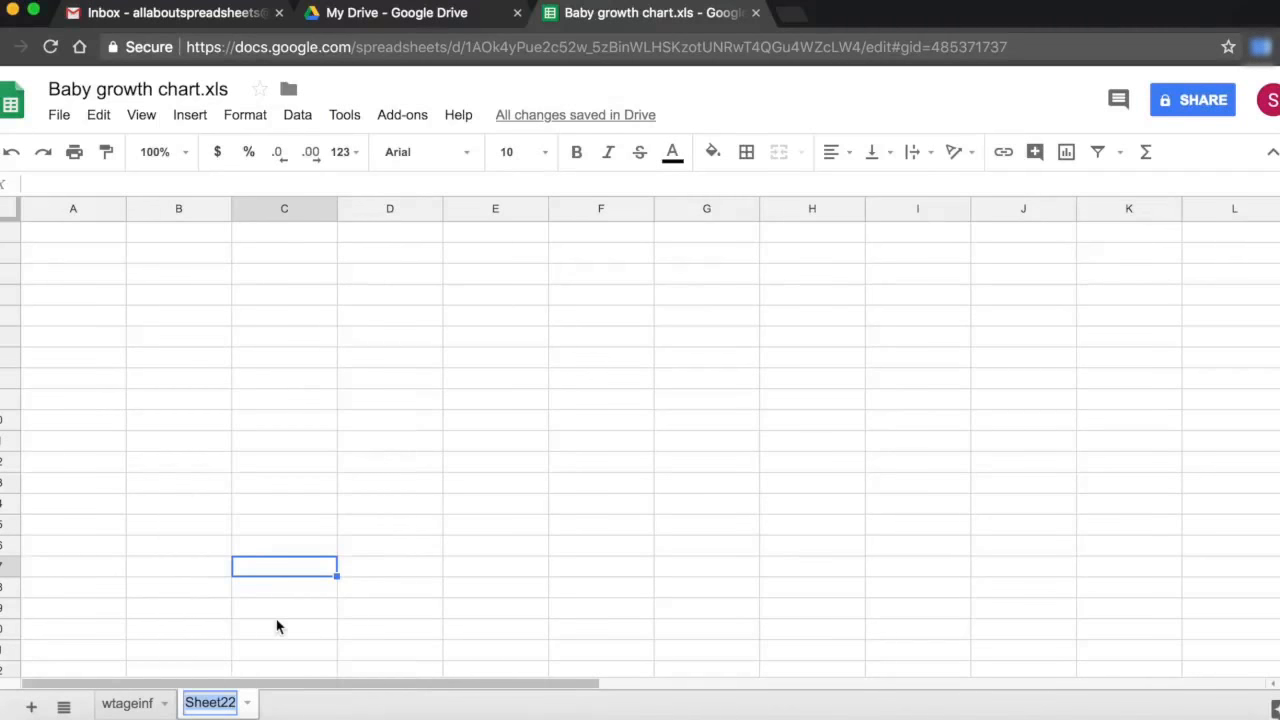
pyautogui.write('ag')
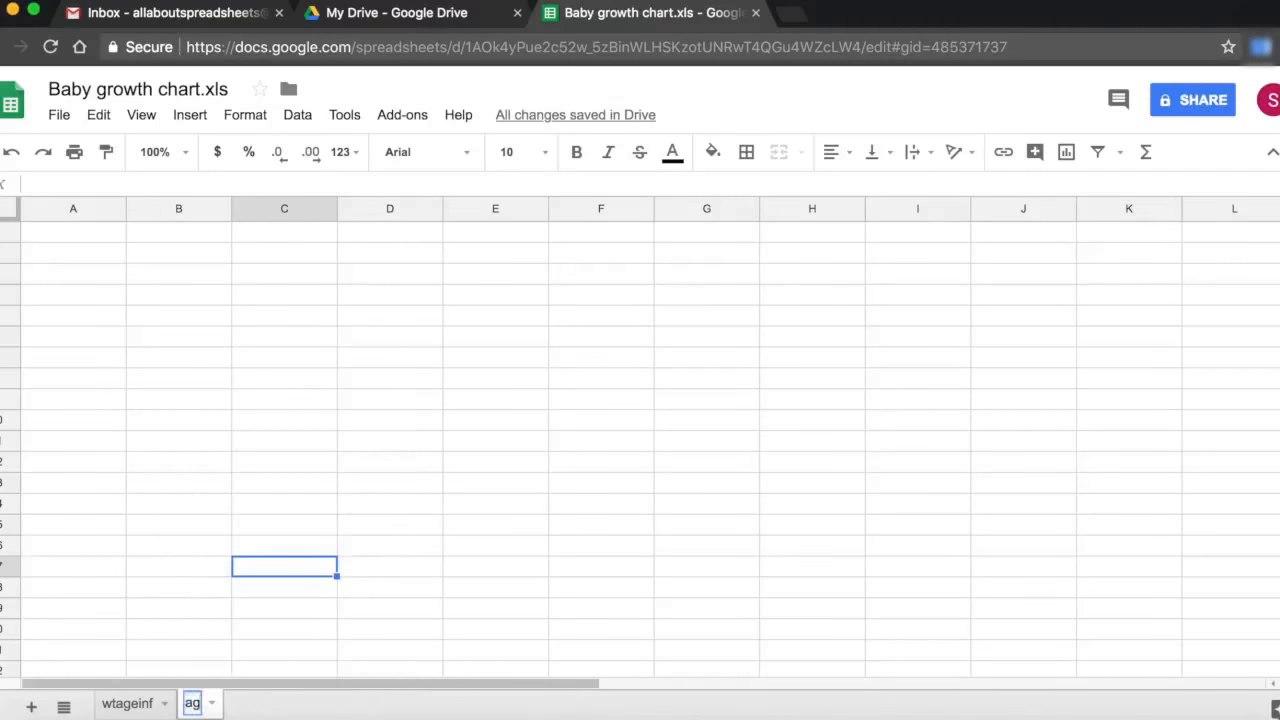
pyautogui.write('e info')
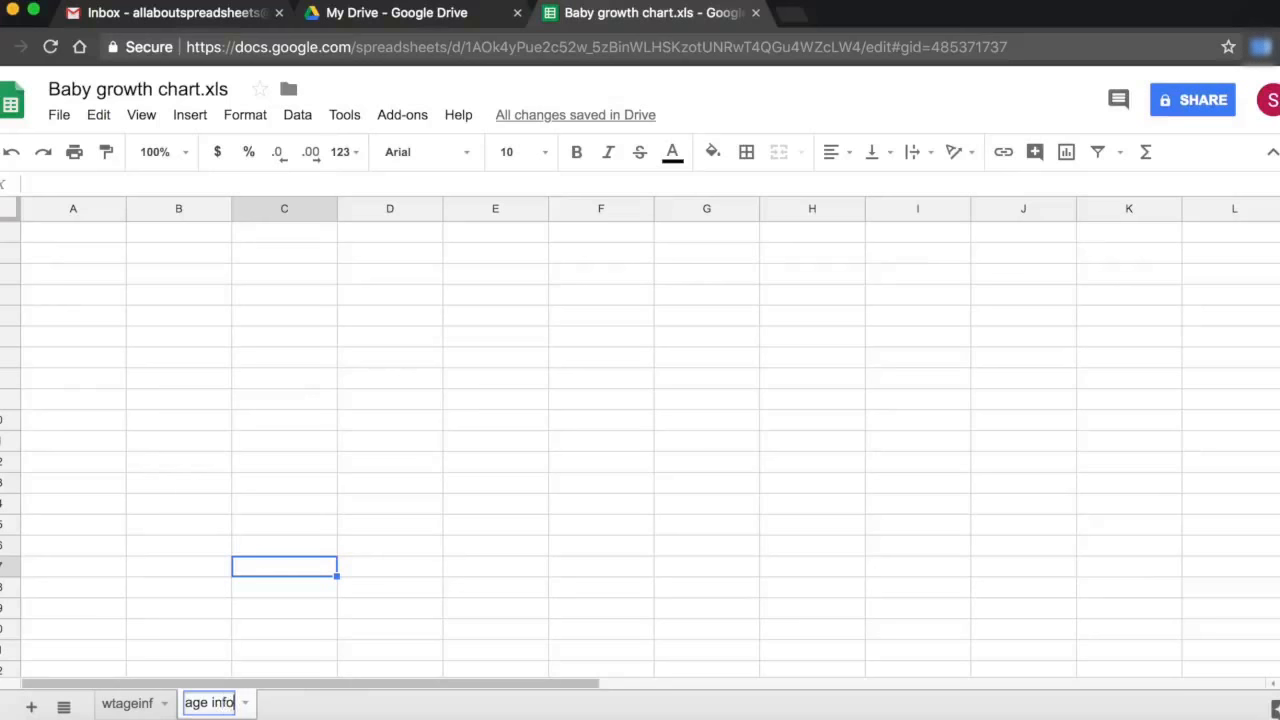
pyautogui.click(305, 615)
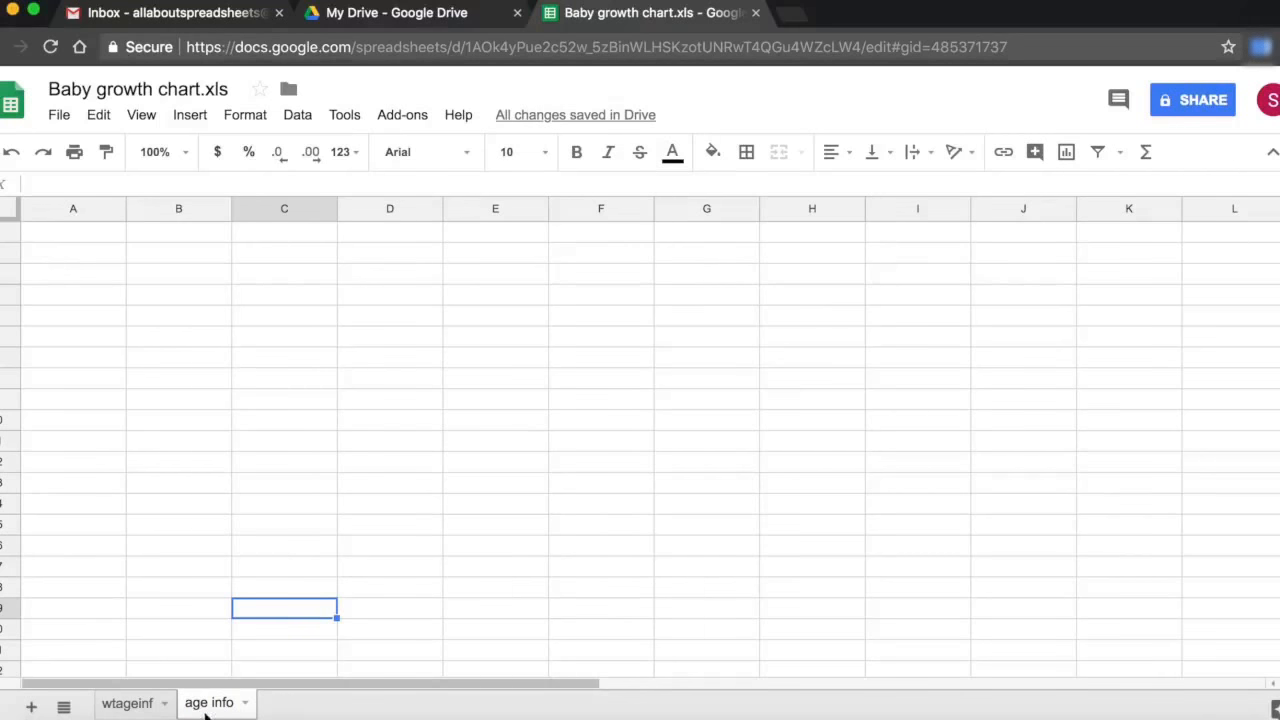
# Duplicate the wtageinf sheet within the same spreadsheet
pyautogui.click(135, 706)
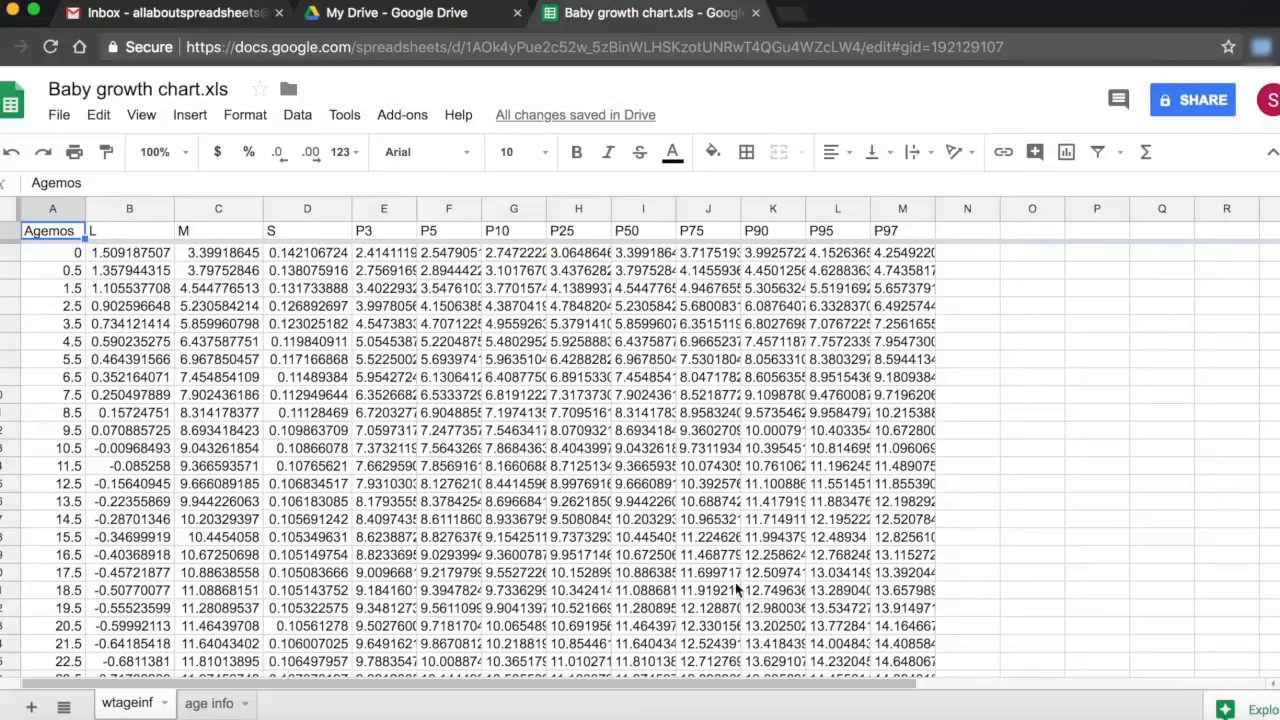
pyautogui.click(166, 704)
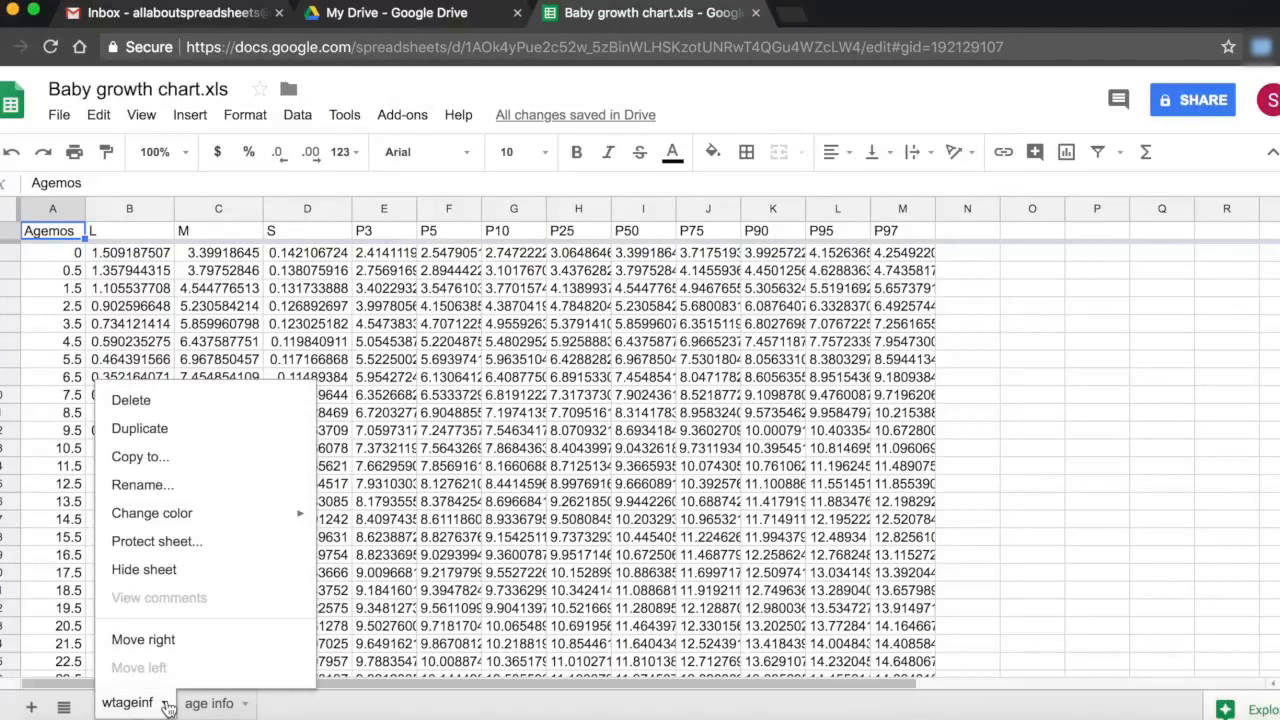
pyautogui.click(158, 438)
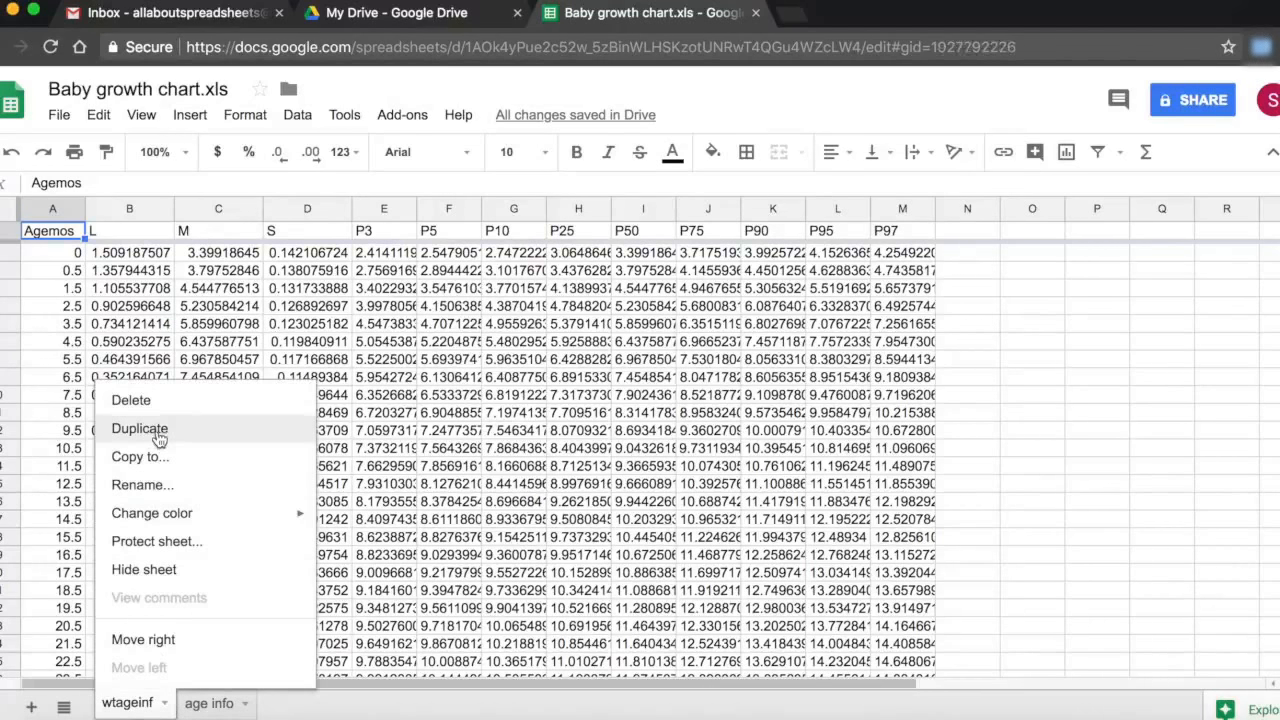
pyautogui.click(158, 433)
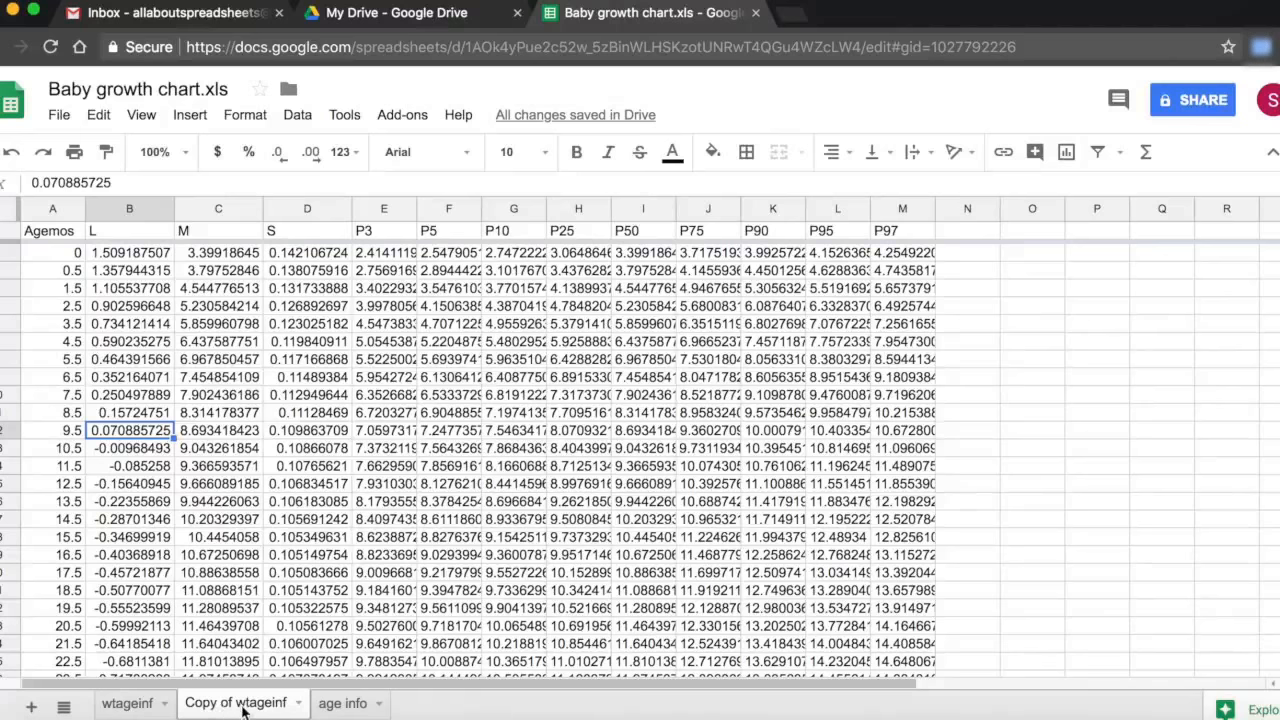
# Rename the copy of the wtageinf sheet as "age and weight info"
pyautogui.doubleClick(242, 705)
pyautogui.click(244, 705)
pyautogui.tripleClick(244, 705)
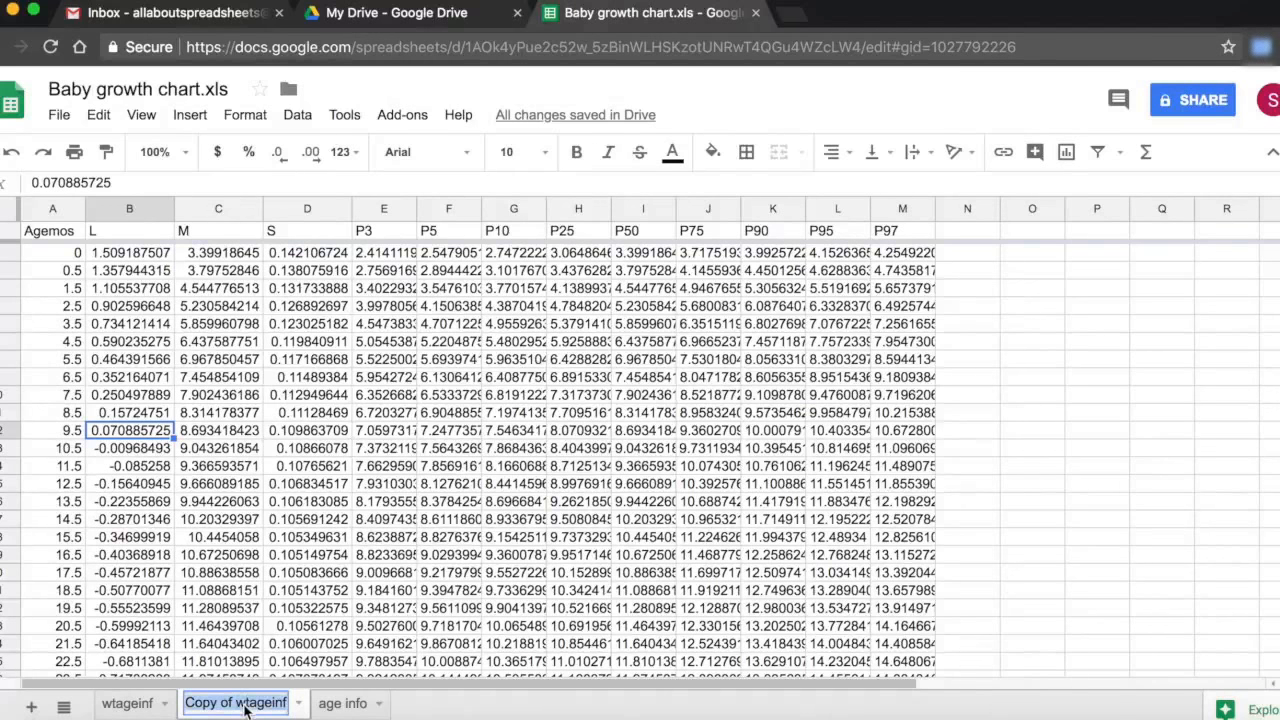
pyautogui.write('age')
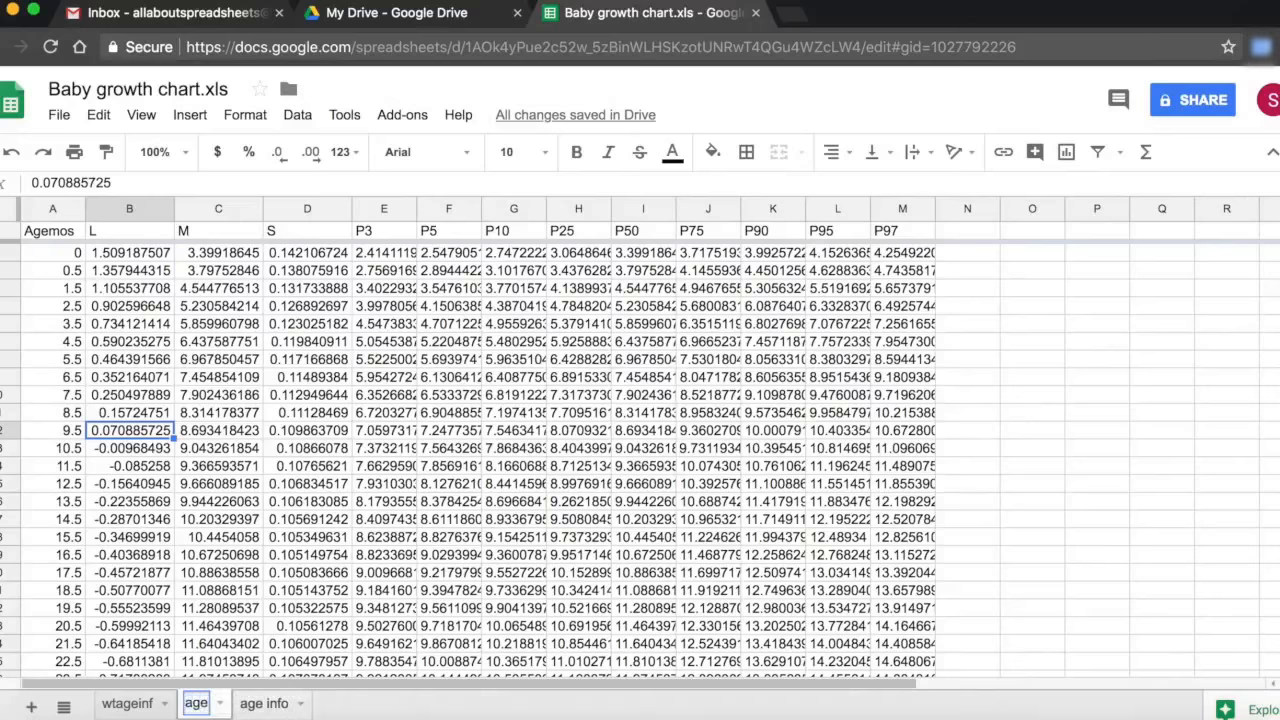
pyautogui.write(' and weight info')
pyautogui.click(275, 573)
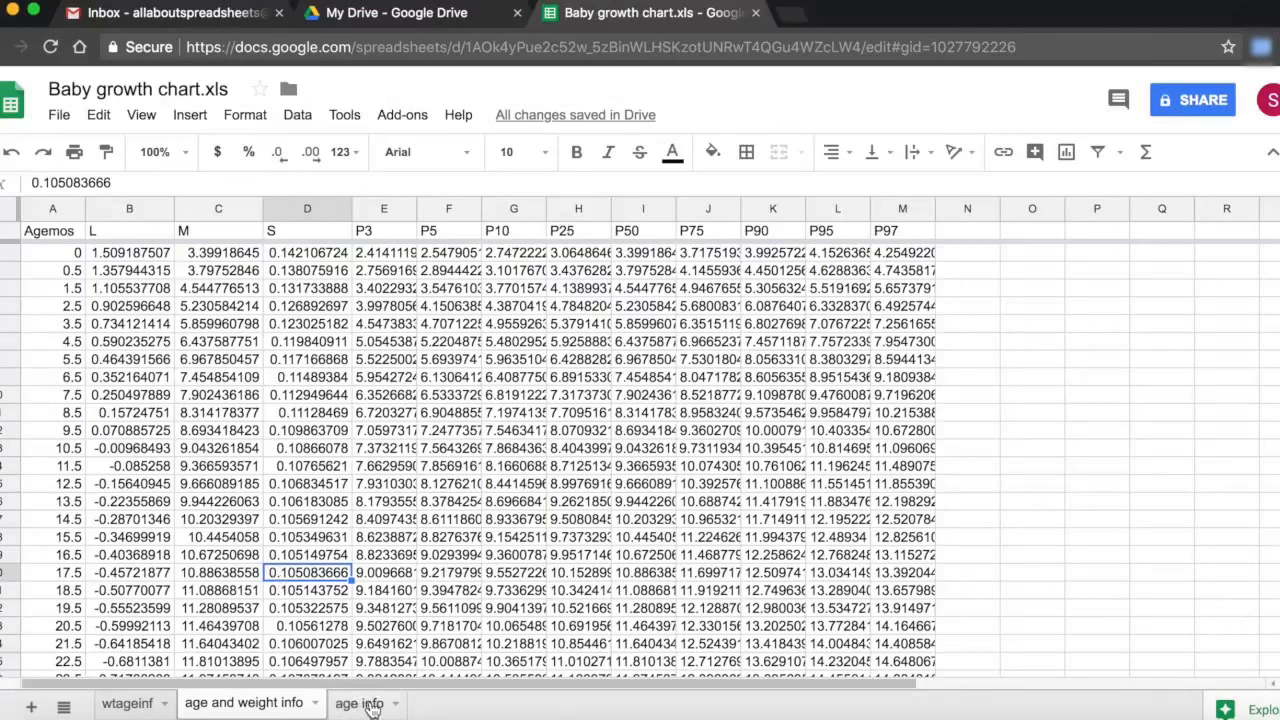
# Delete the blank "age info" sheet from the spreadsheet
pyautogui.click(402, 708)
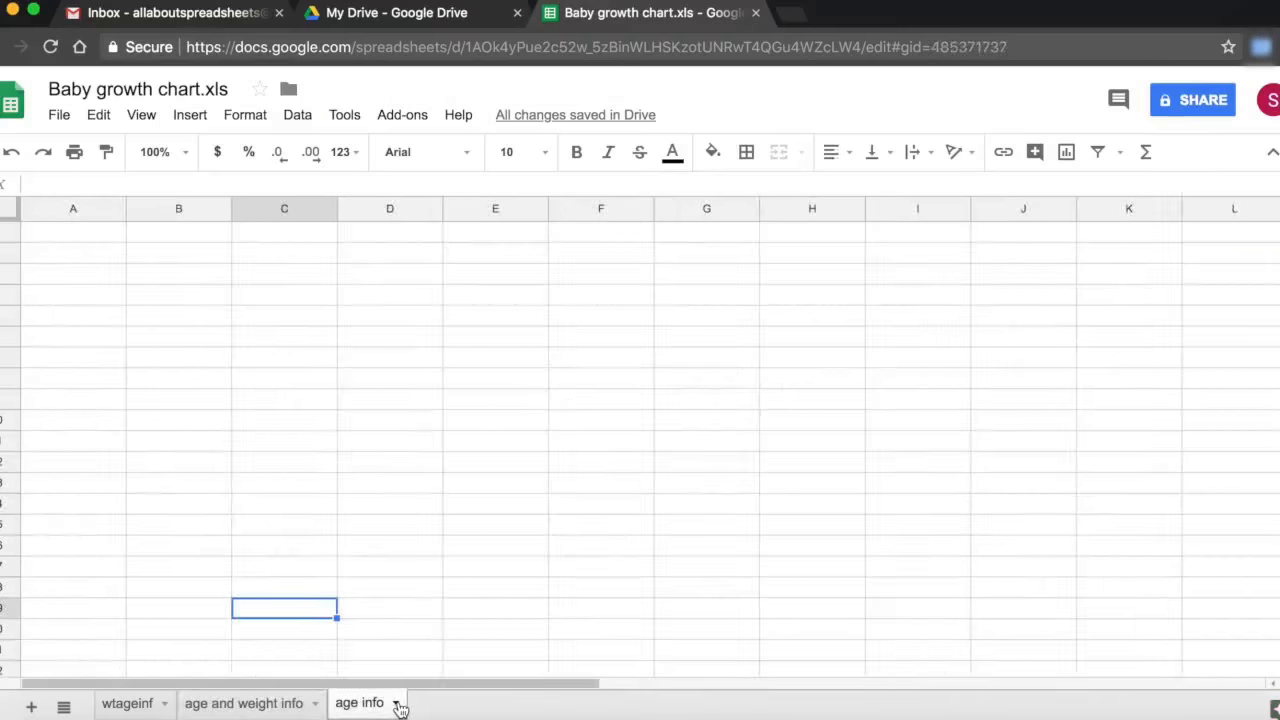
pyautogui.click(398, 706)
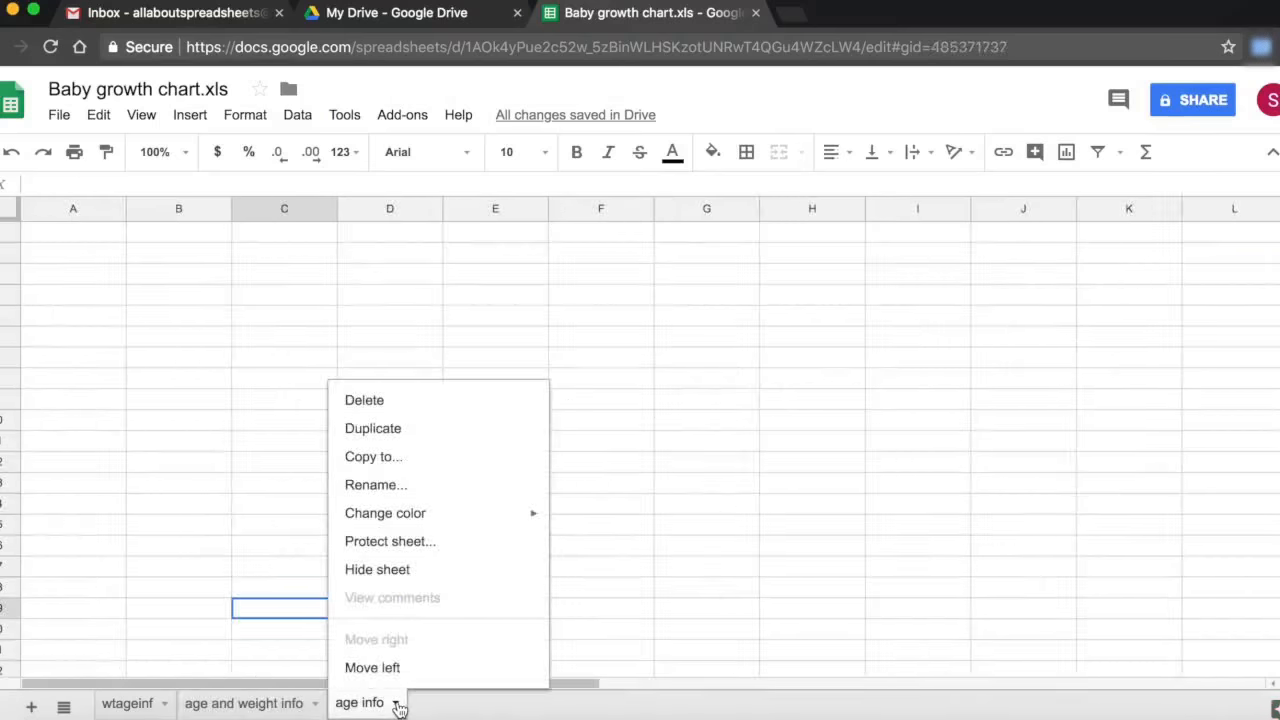
pyautogui.click(380, 404)
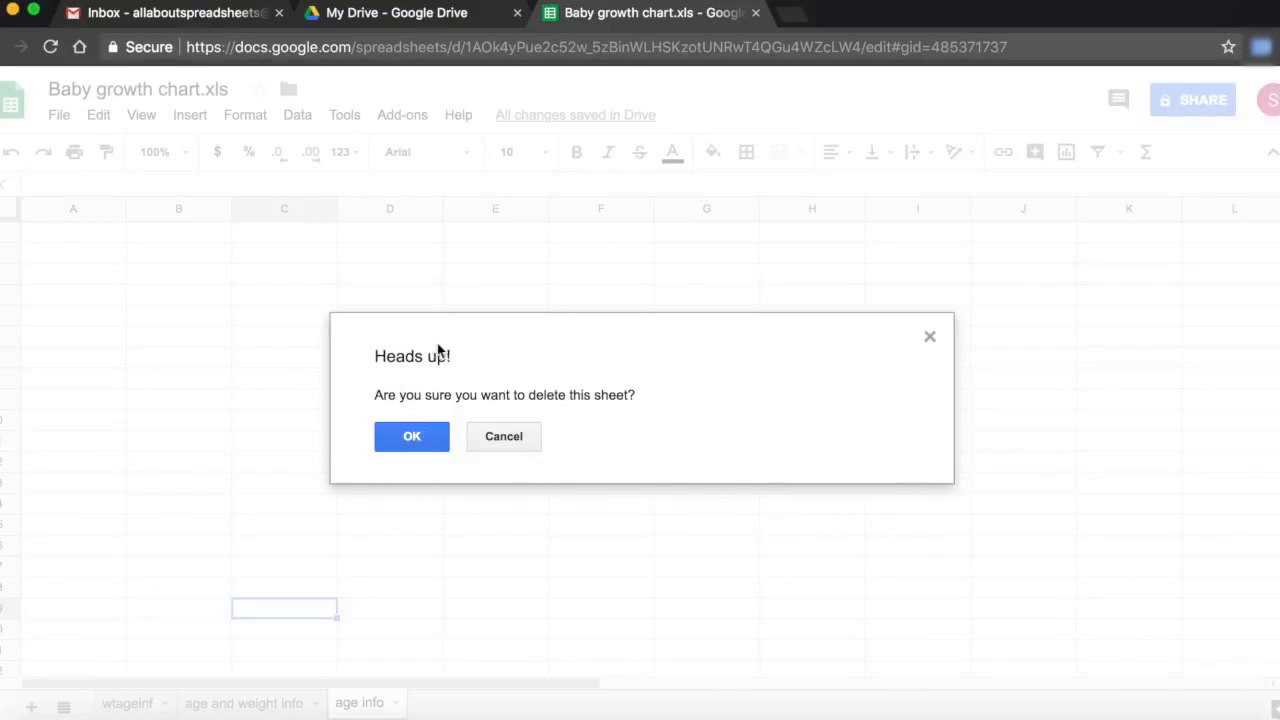
pyautogui.click(430, 440)
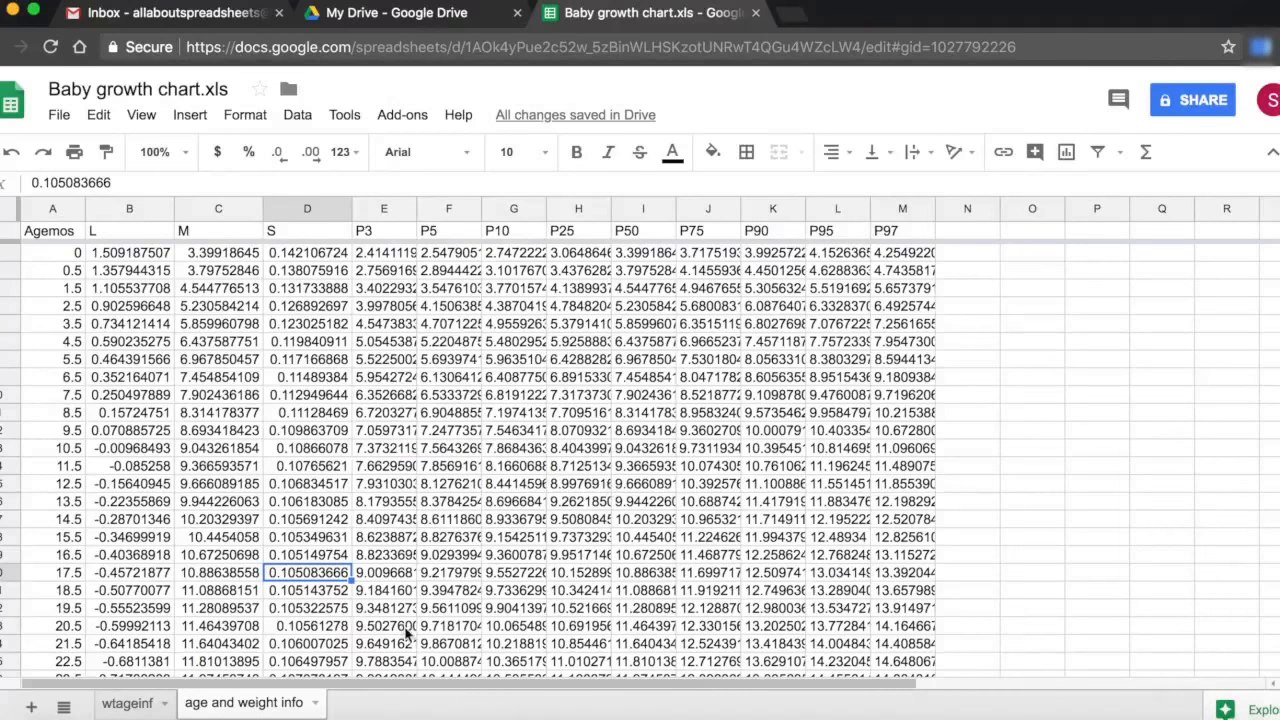
# Change the color of the "age and weight info" sheet's tab to dark green
pyautogui.click(317, 704)
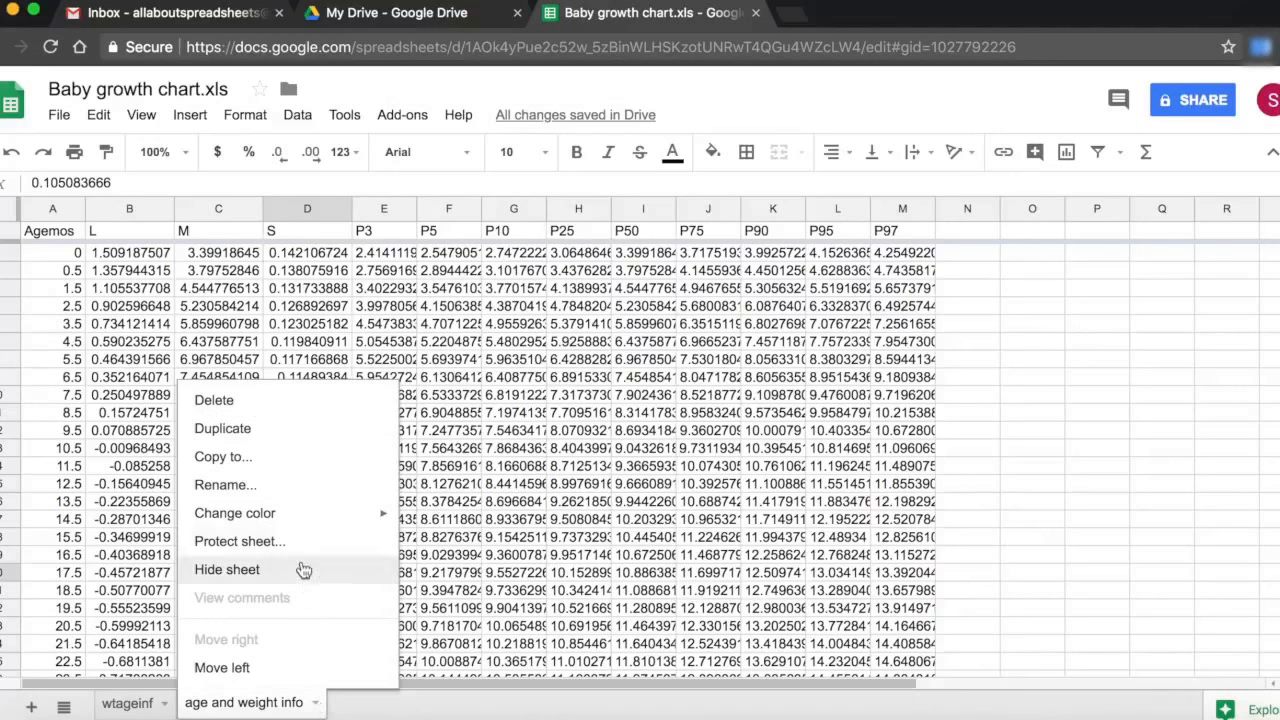
pyautogui.moveTo(287, 518)
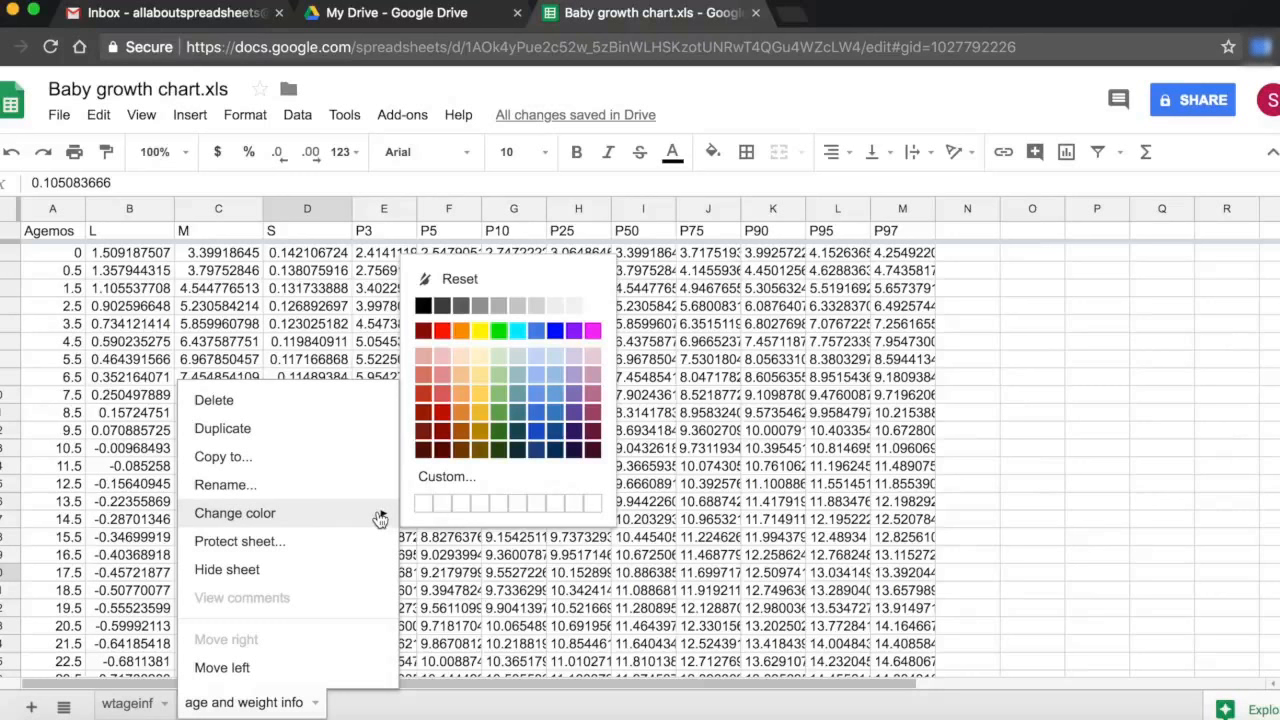
pyautogui.click(499, 433)
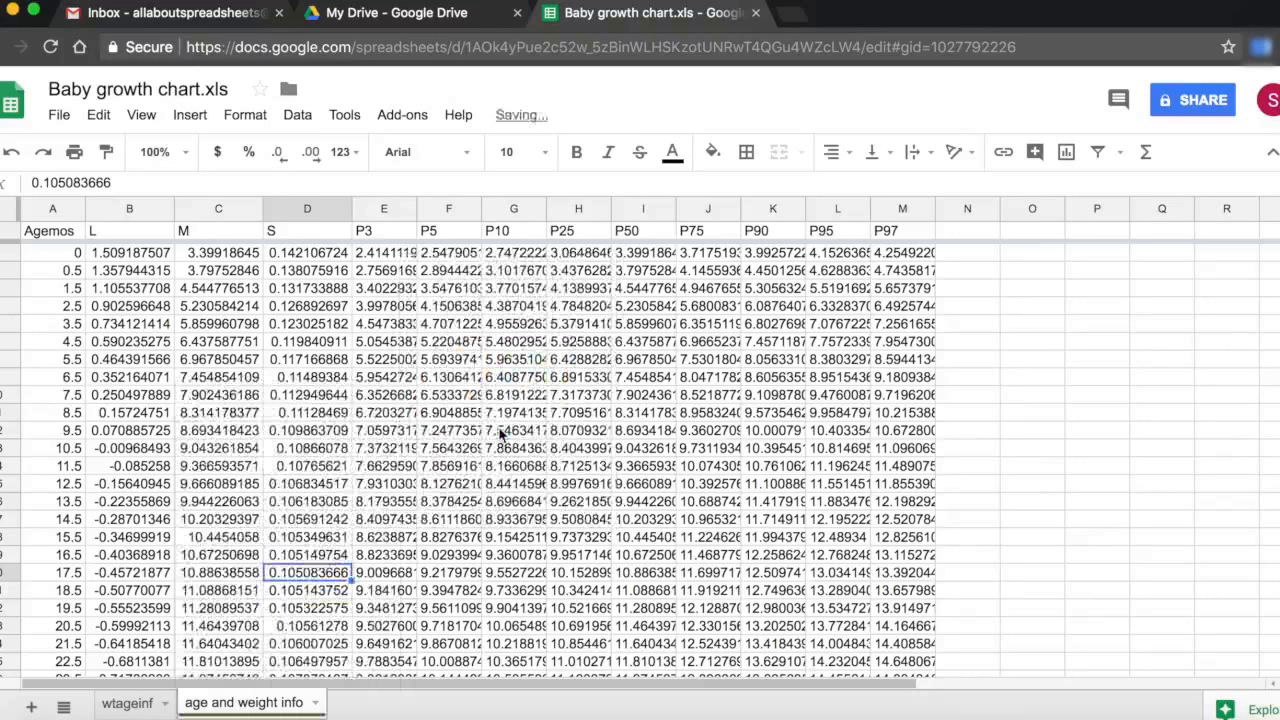
# Change the color of the wtageinf sheet's tab to red
pyautogui.rightClick(127, 704)
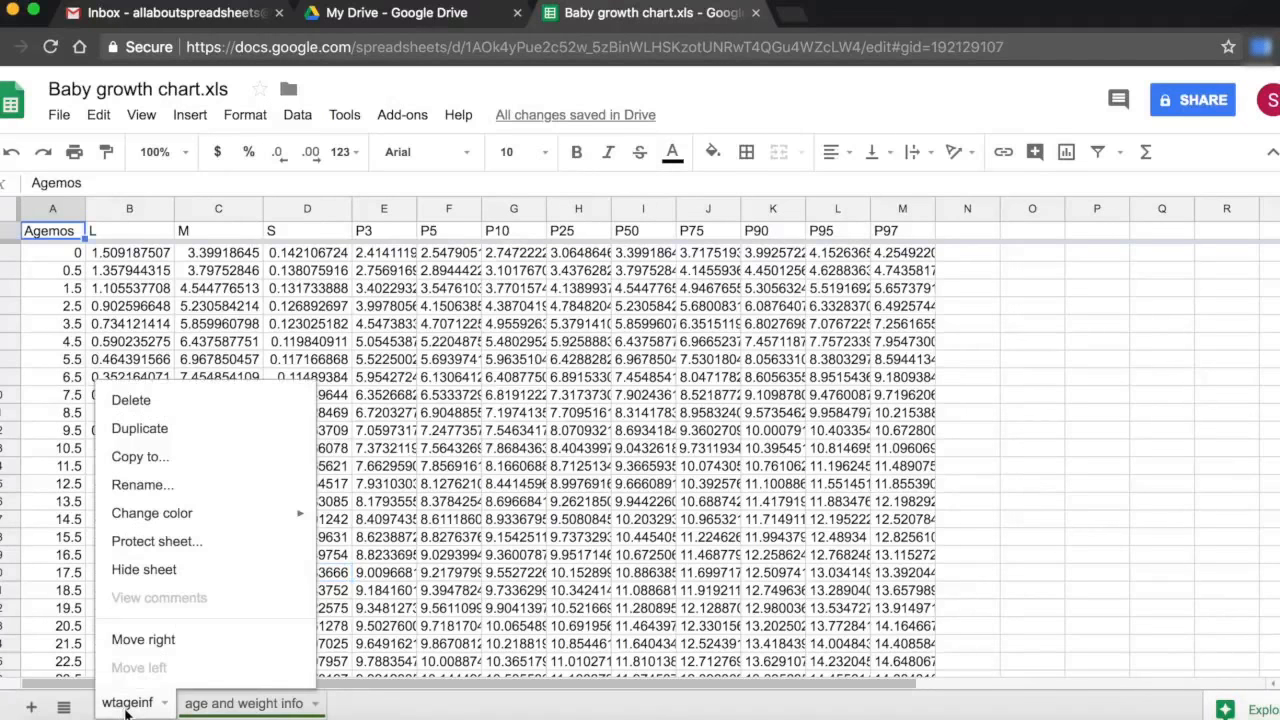
pyautogui.moveTo(174, 528)
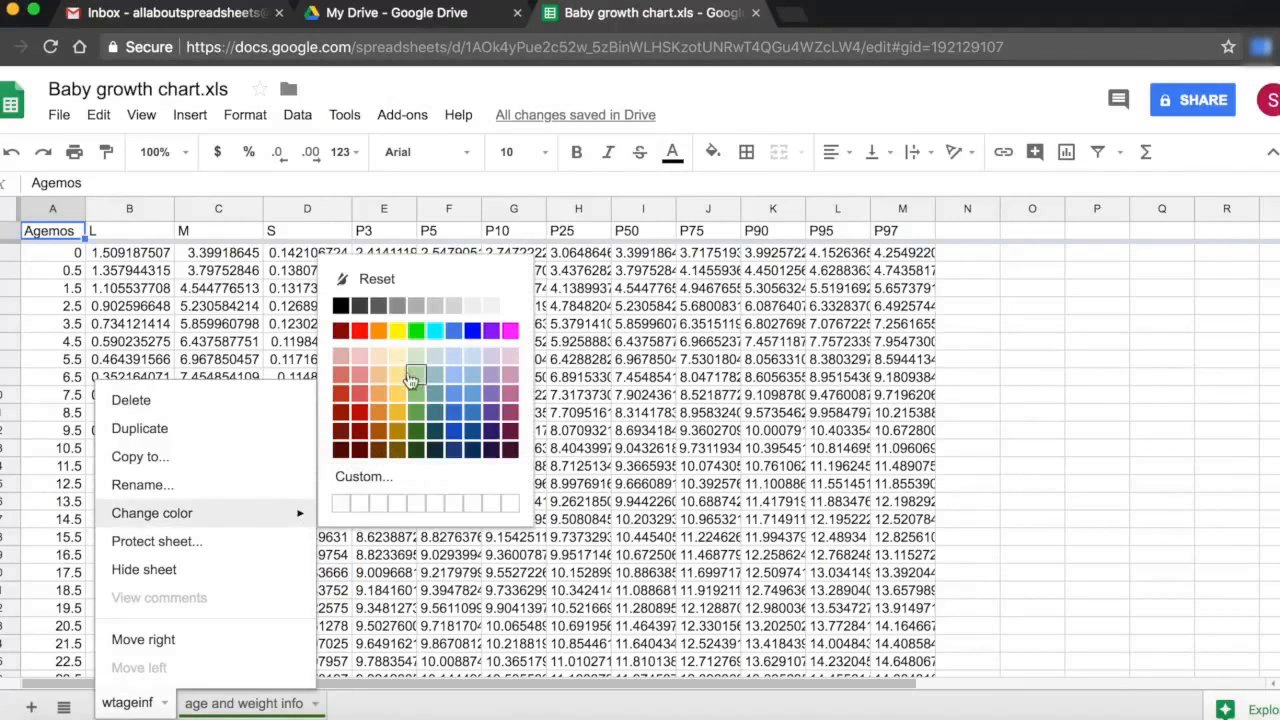
pyautogui.click(360, 332)
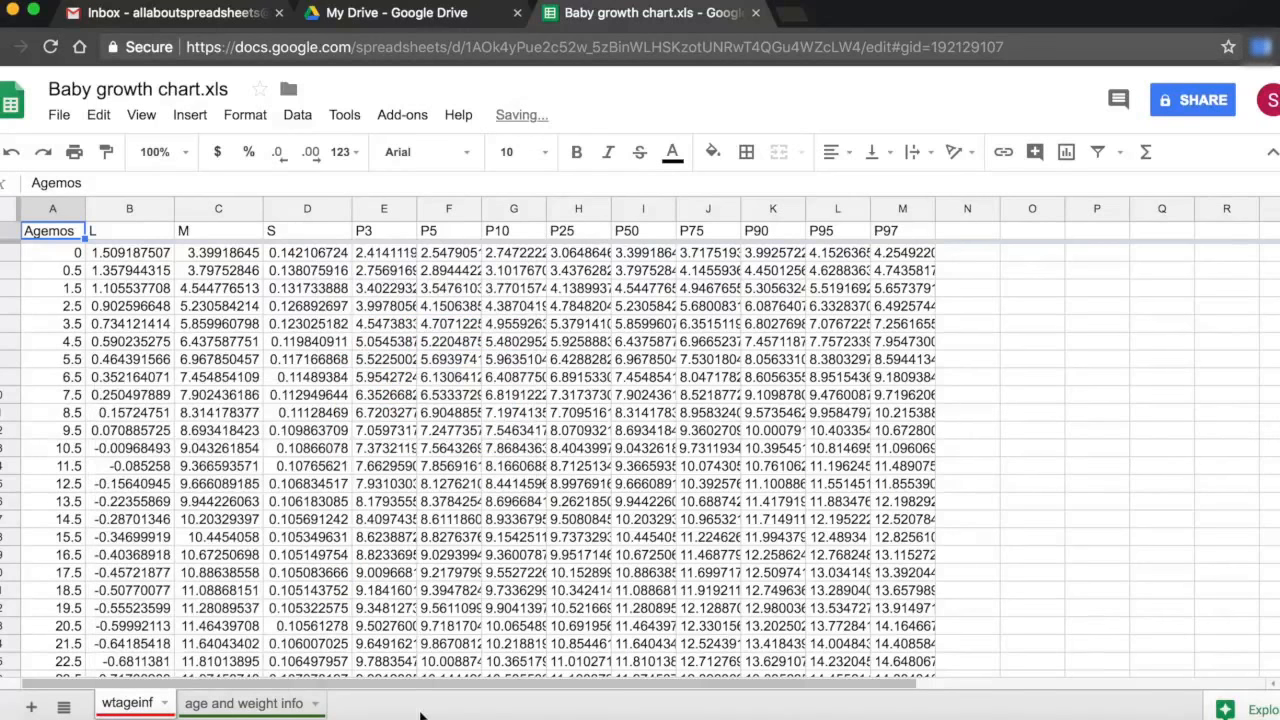
# Protect the "age and weight info" sheet as a whole with the description "Do not edit", continuing to its editing permissions
pyautogui.click(316, 705)
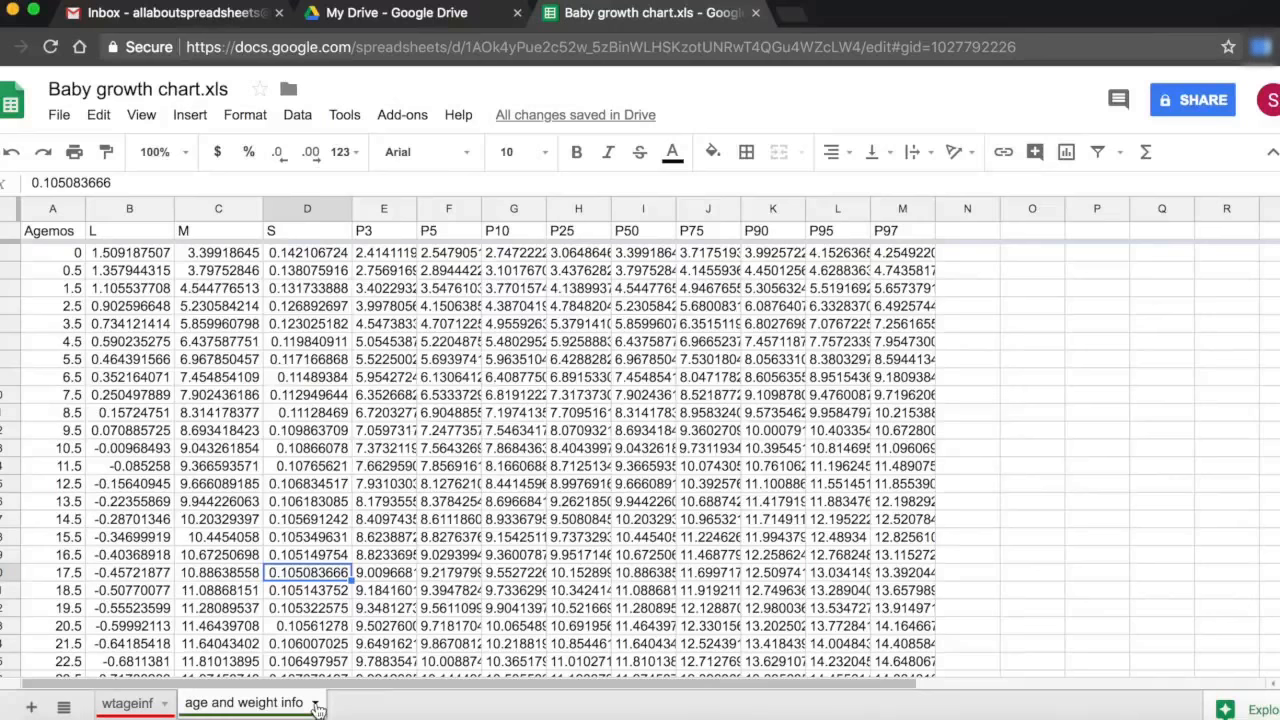
pyautogui.click(316, 705)
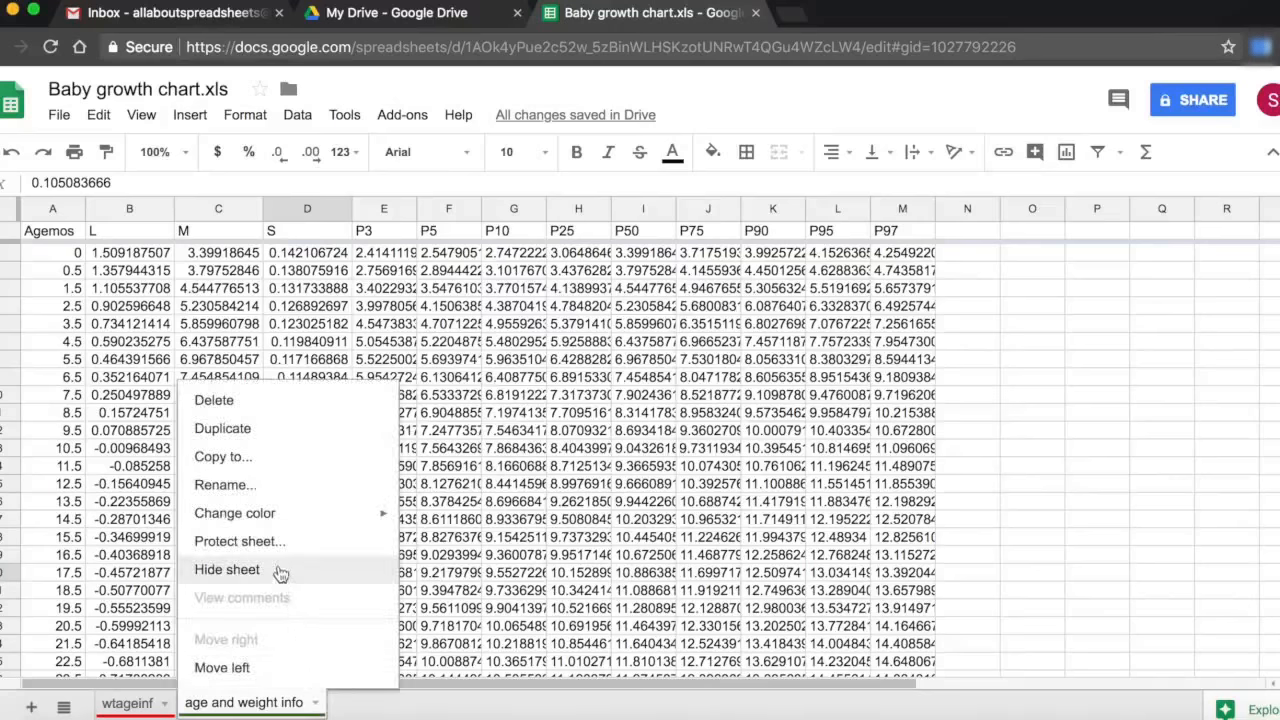
pyautogui.click(236, 541)
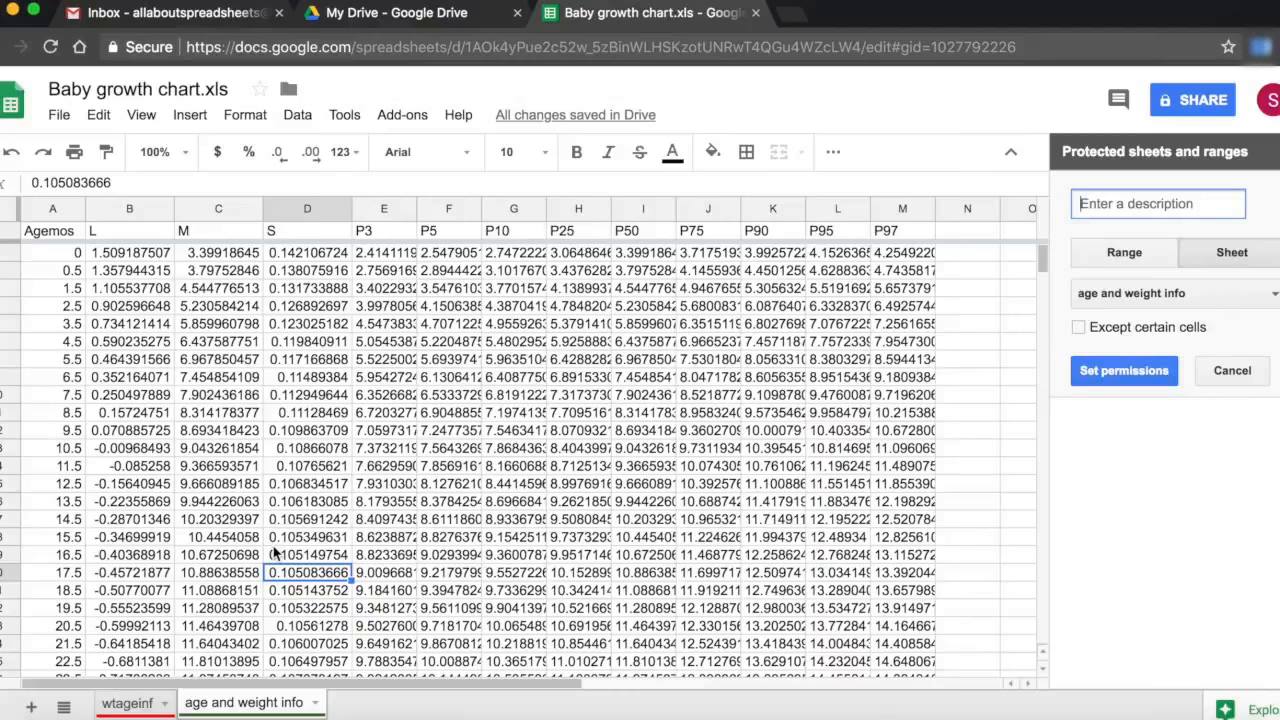
pyautogui.write('Do not edit')
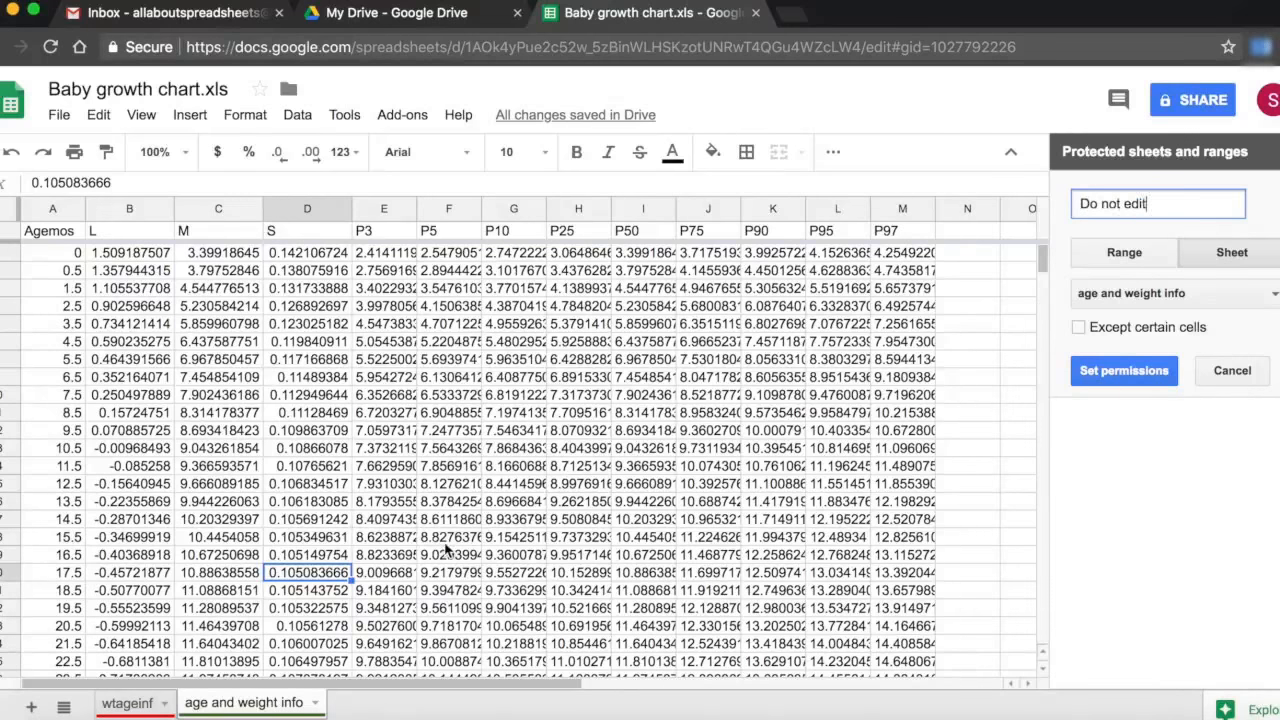
pyautogui.click(1210, 250)
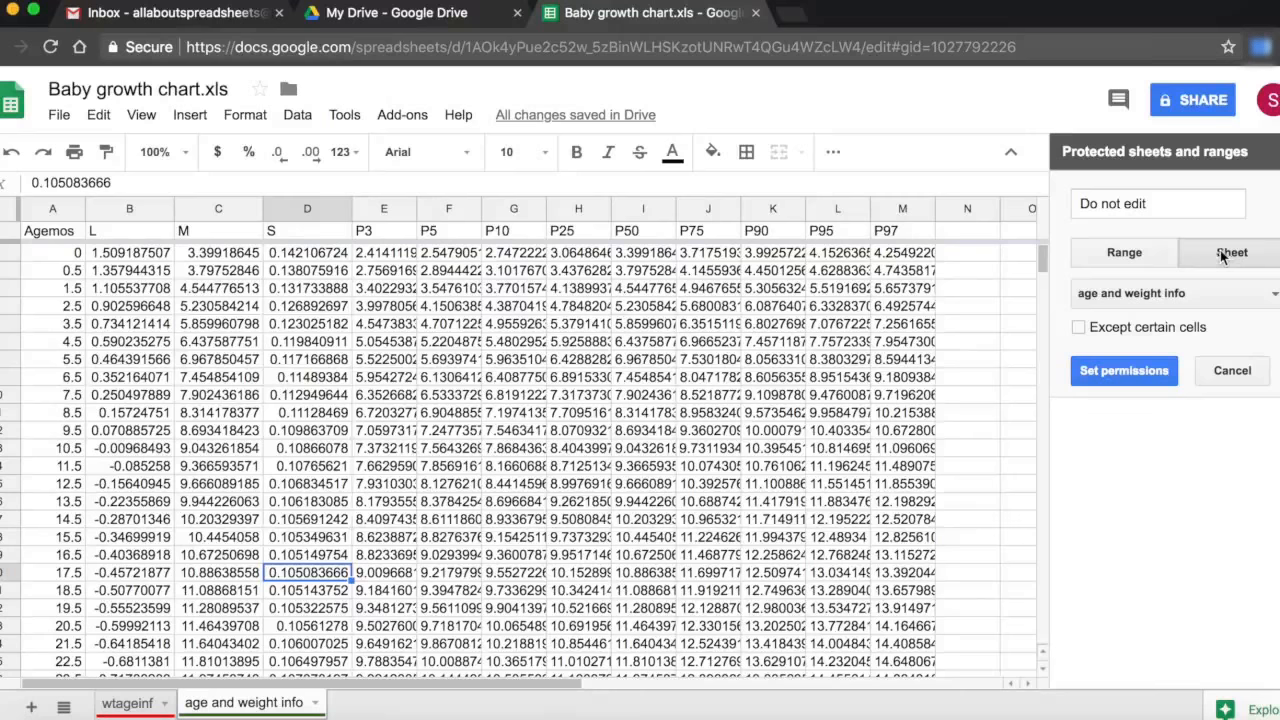
pyautogui.click(1105, 370)
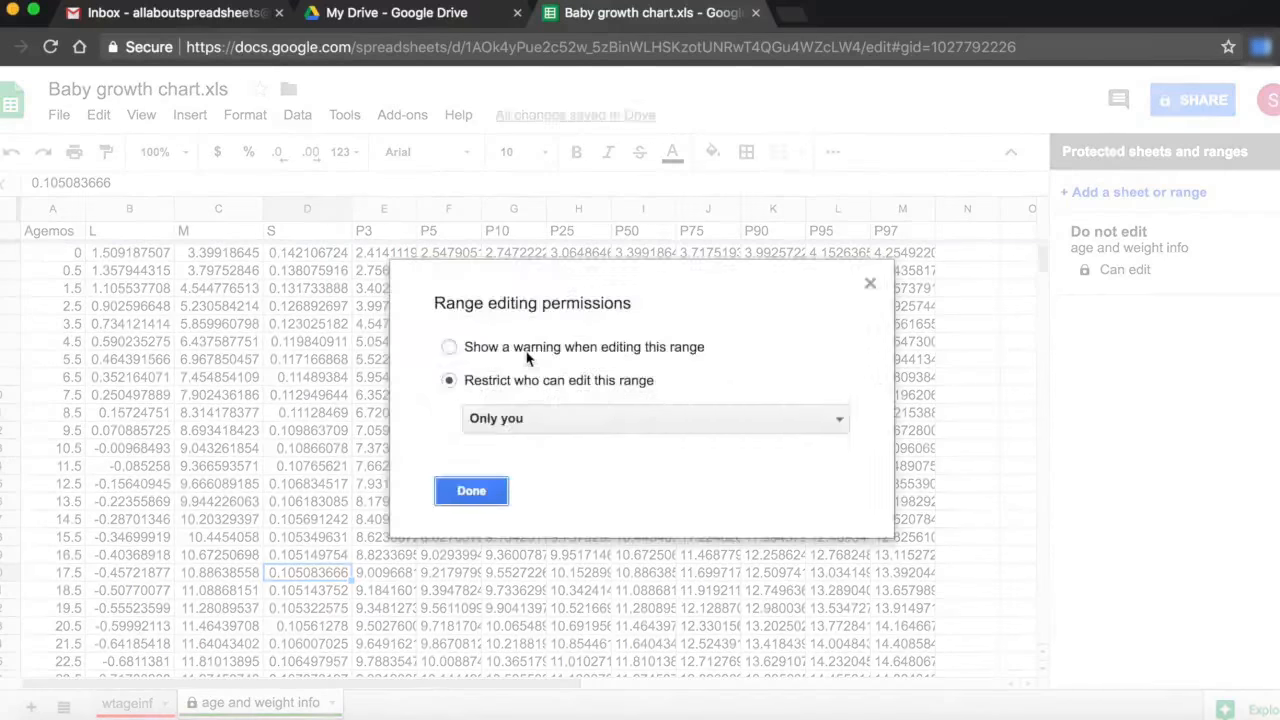
# Restrict who can edit the protected "age and weight info" sheet to "Only you", trying the warning and custom editor options first
pyautogui.click(449, 348)
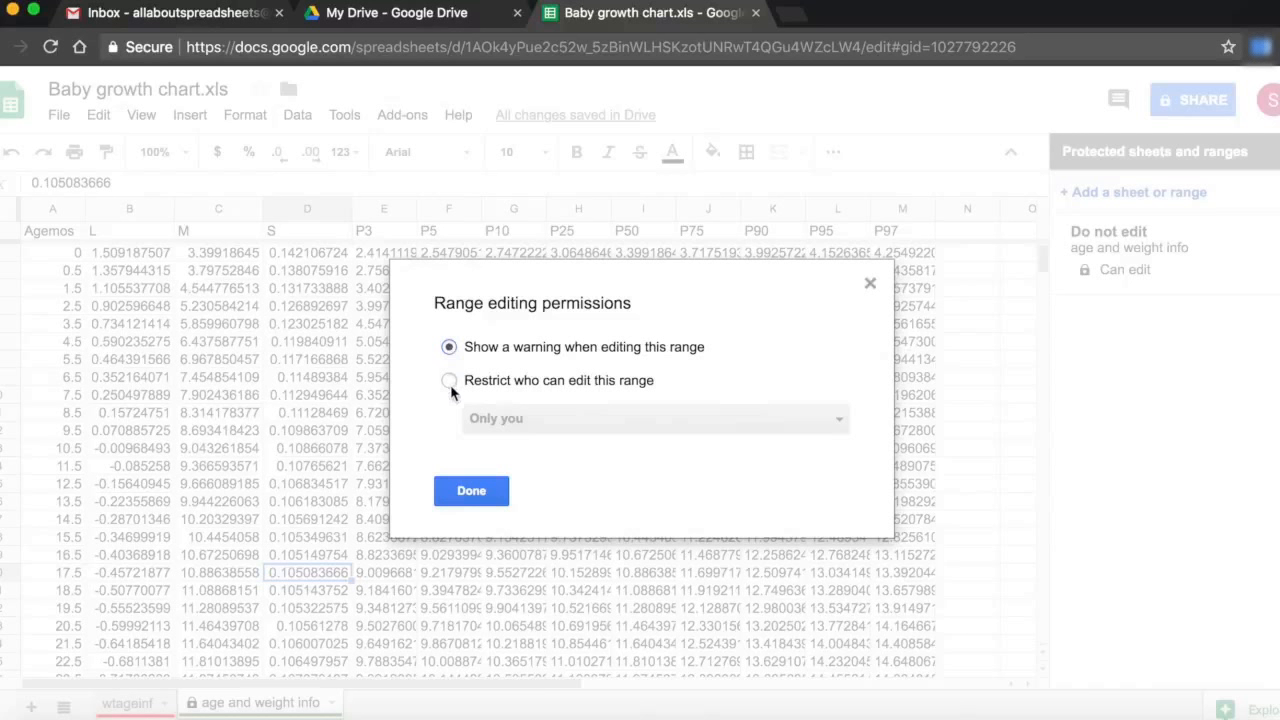
pyautogui.click(451, 380)
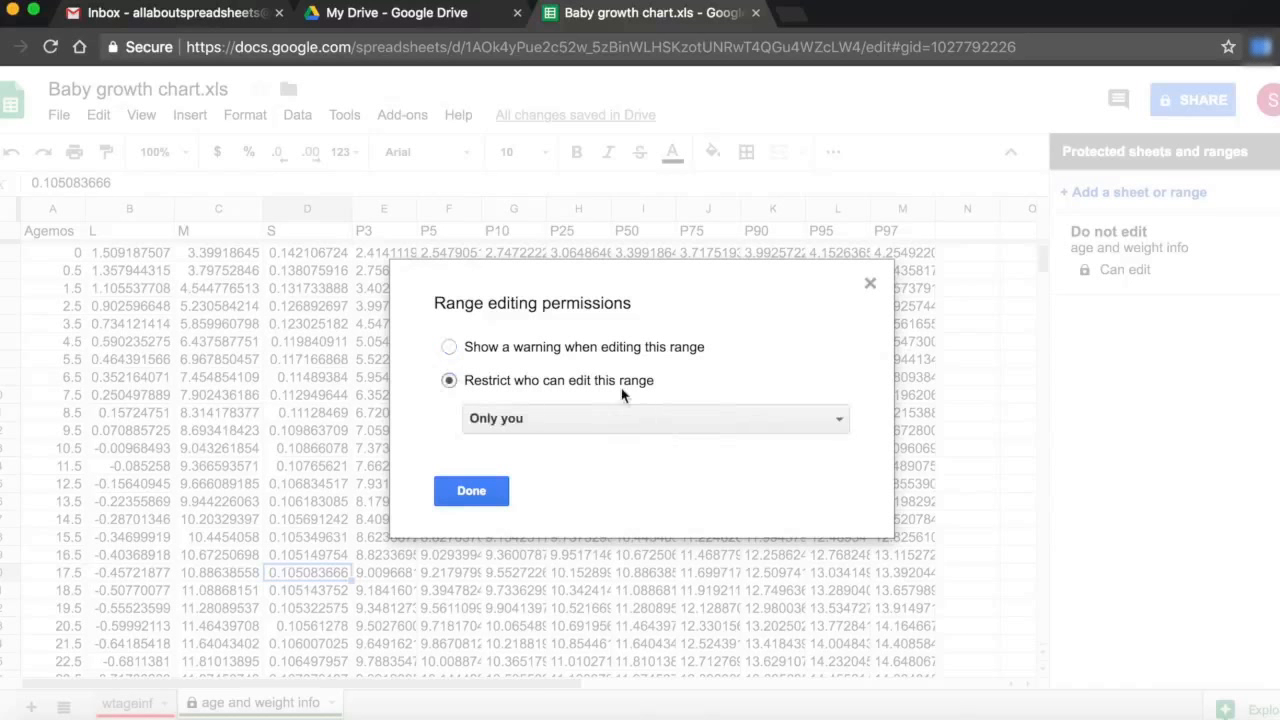
pyautogui.click(836, 422)
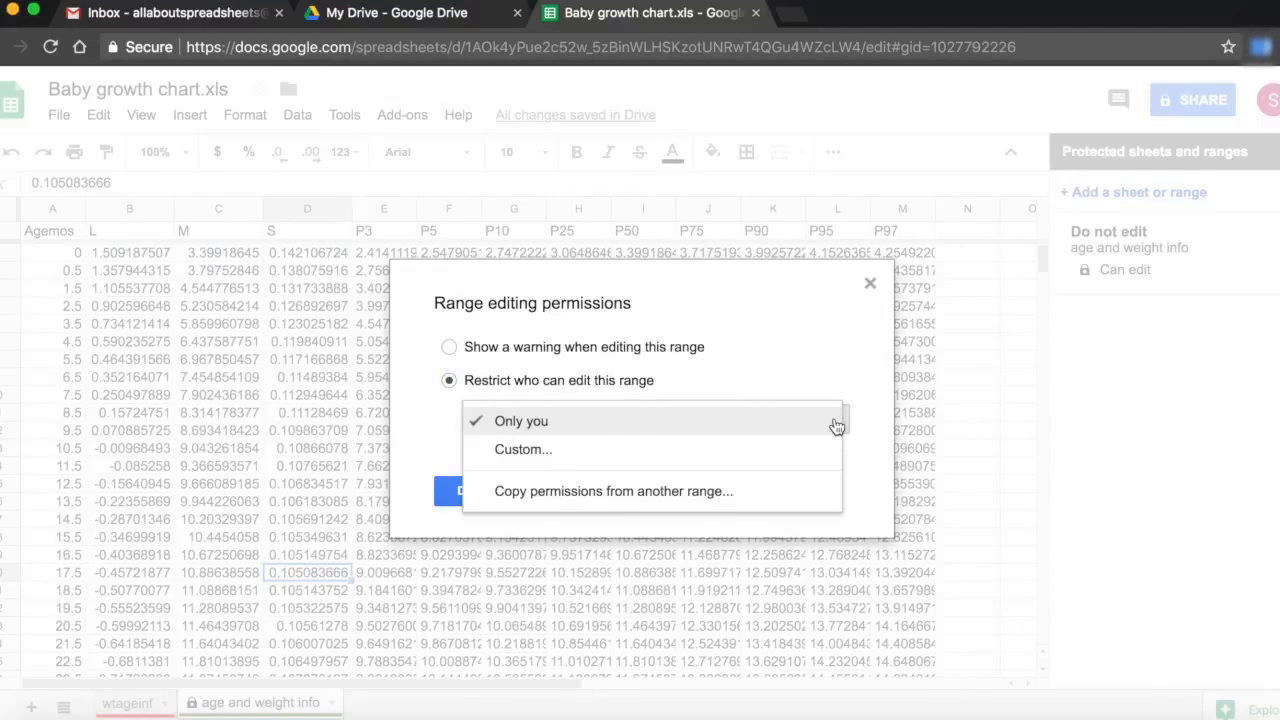
pyautogui.click(782, 462)
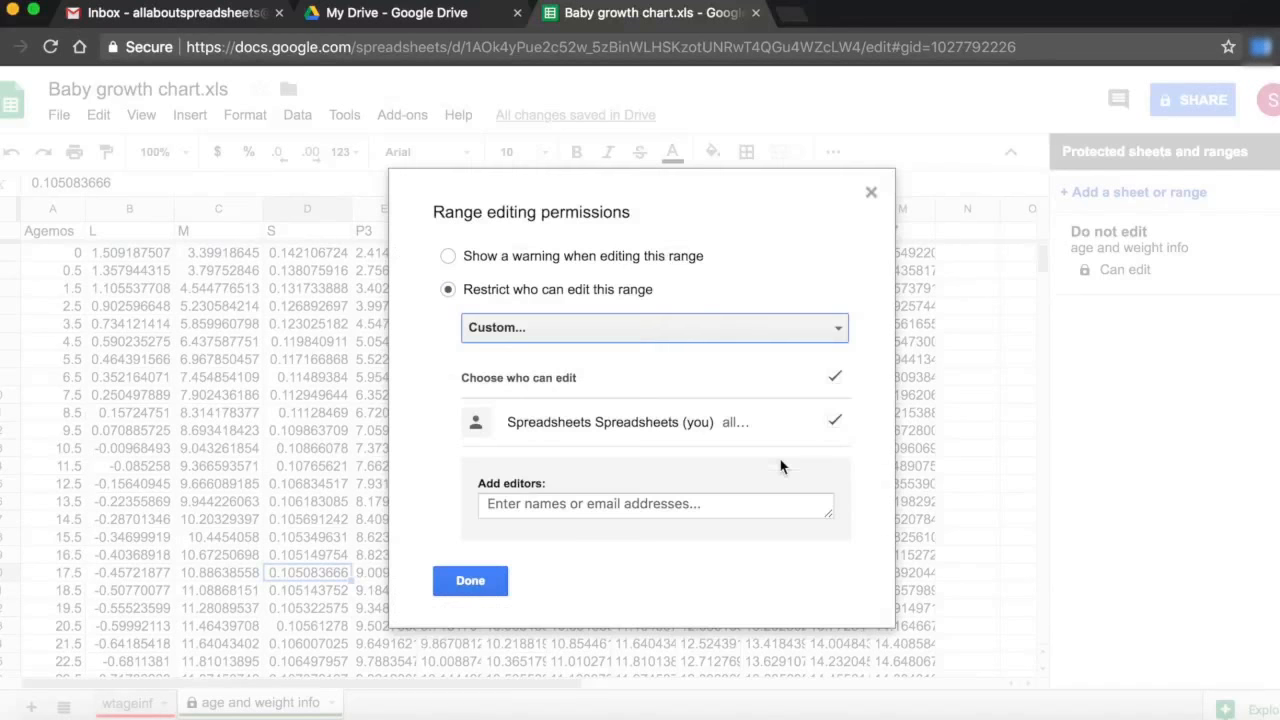
pyautogui.click(624, 507)
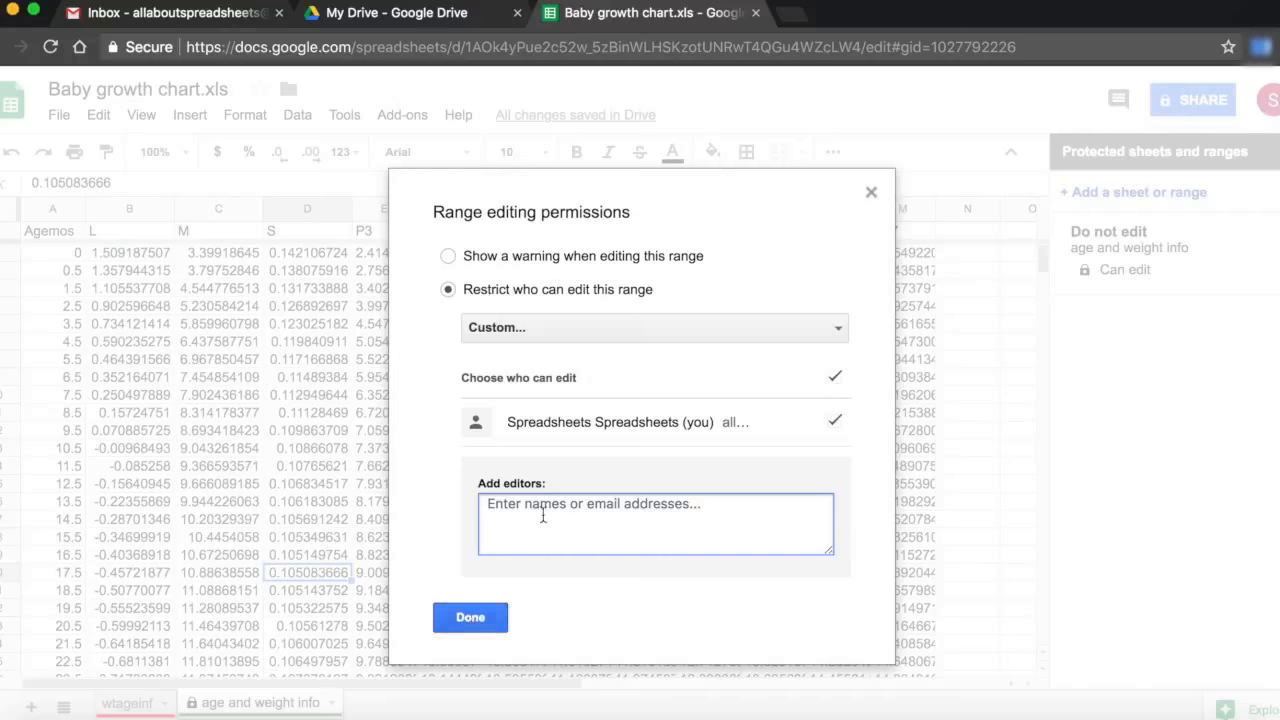
pyautogui.click(837, 331)
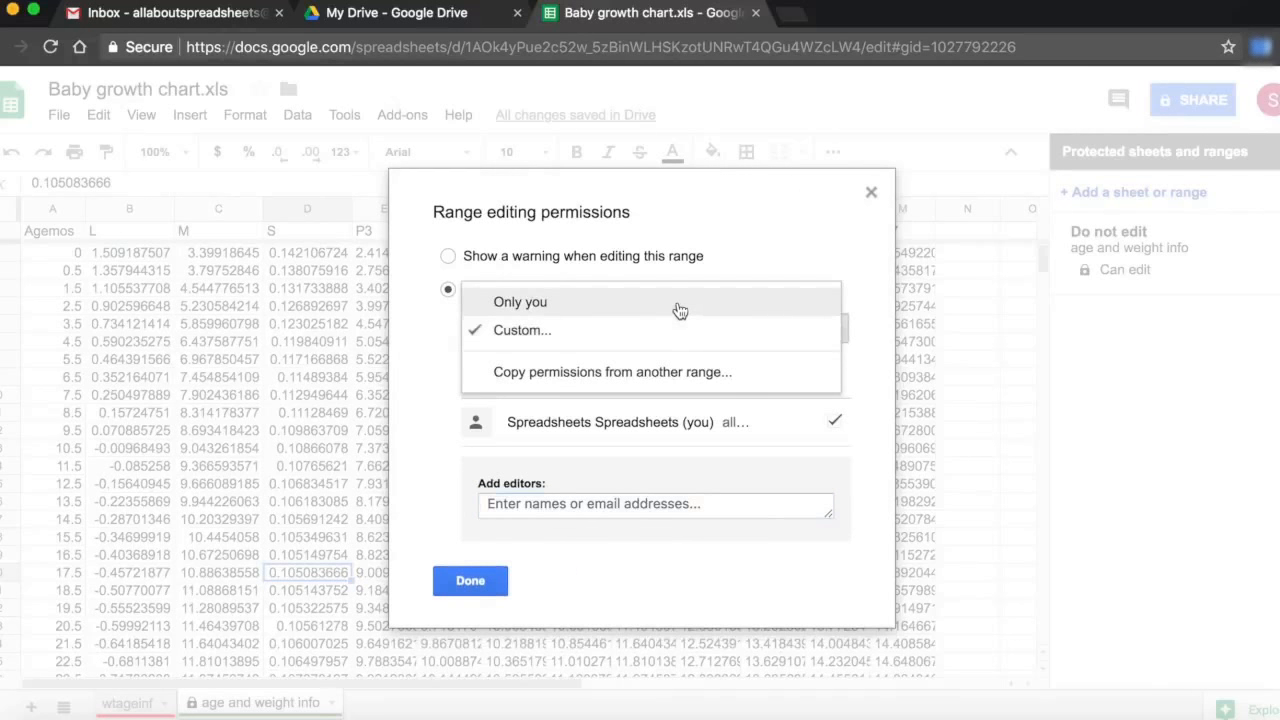
pyautogui.click(679, 311)
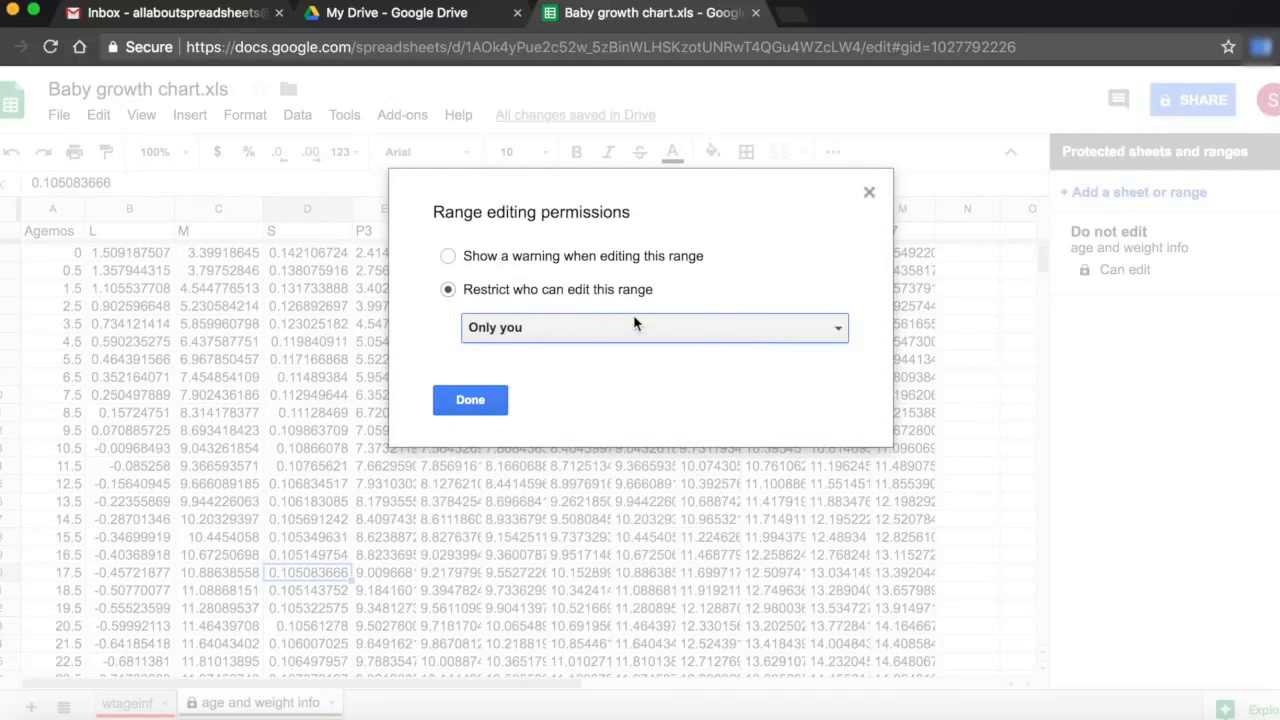
pyautogui.click(470, 400)
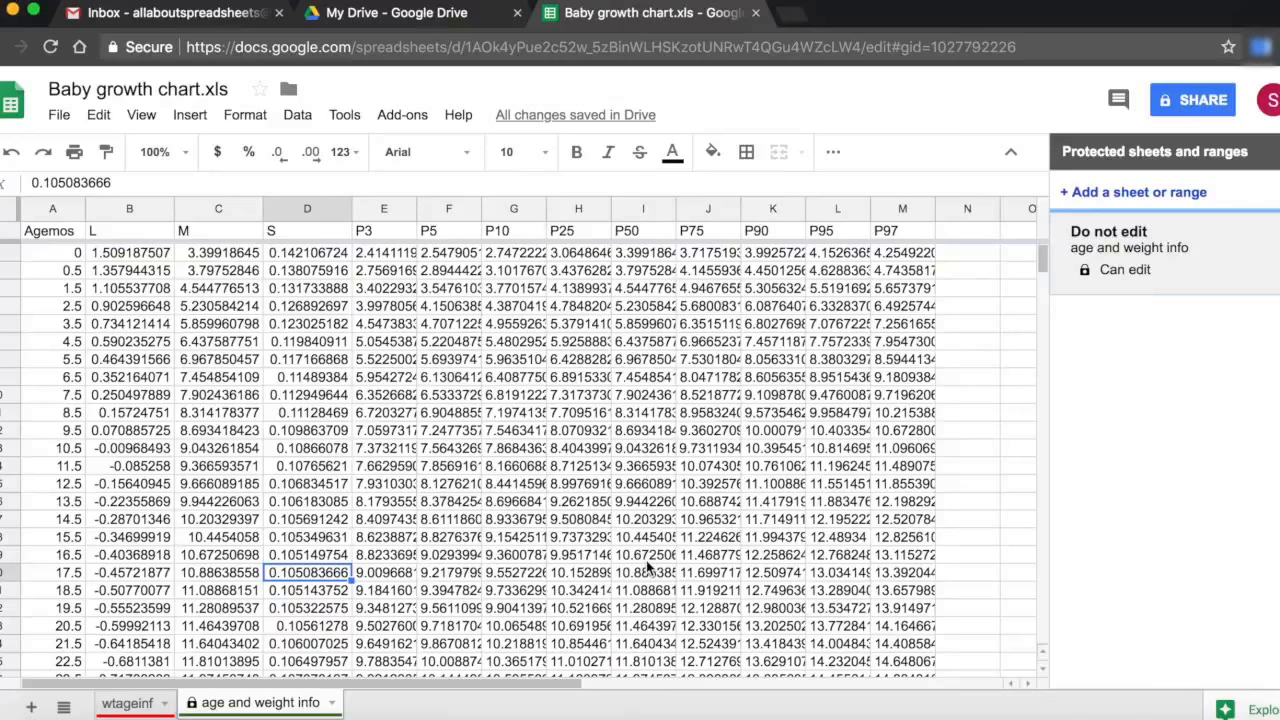
# Start a new protection on the wtageinf sheet that applies to a cell range instead of the whole sheet
pyautogui.click(125, 705)
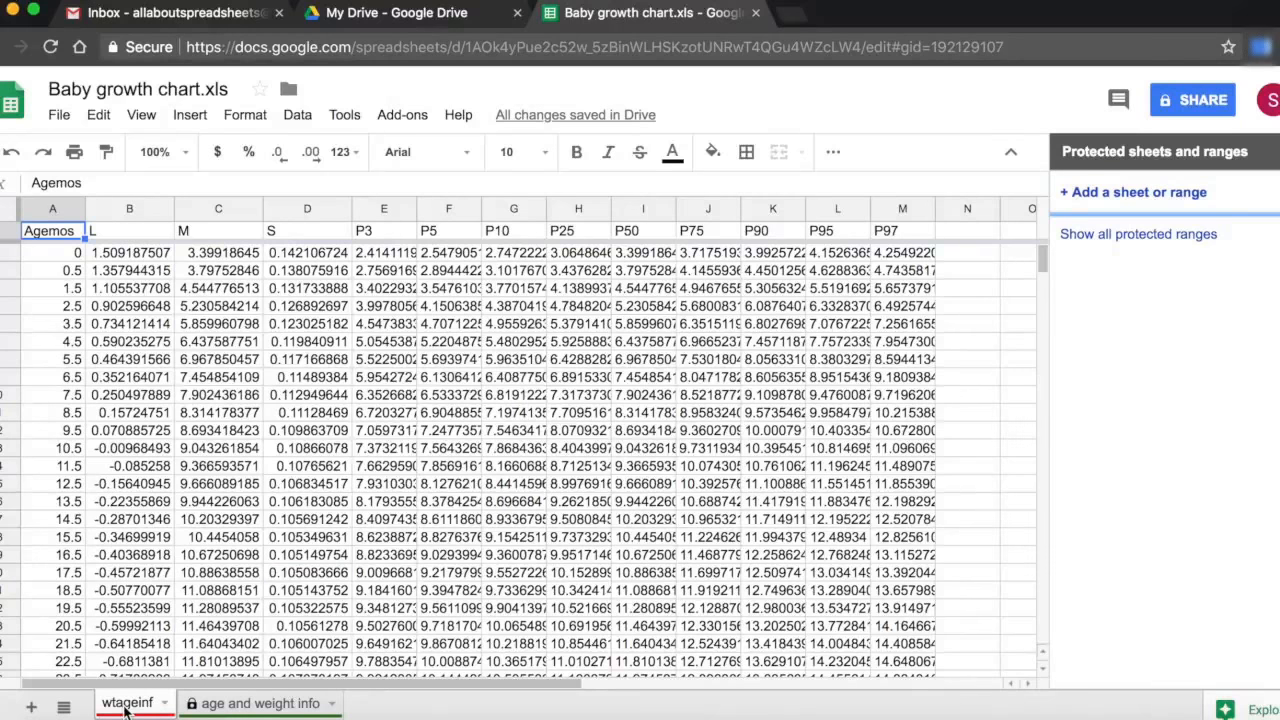
pyautogui.rightClick(125, 705)
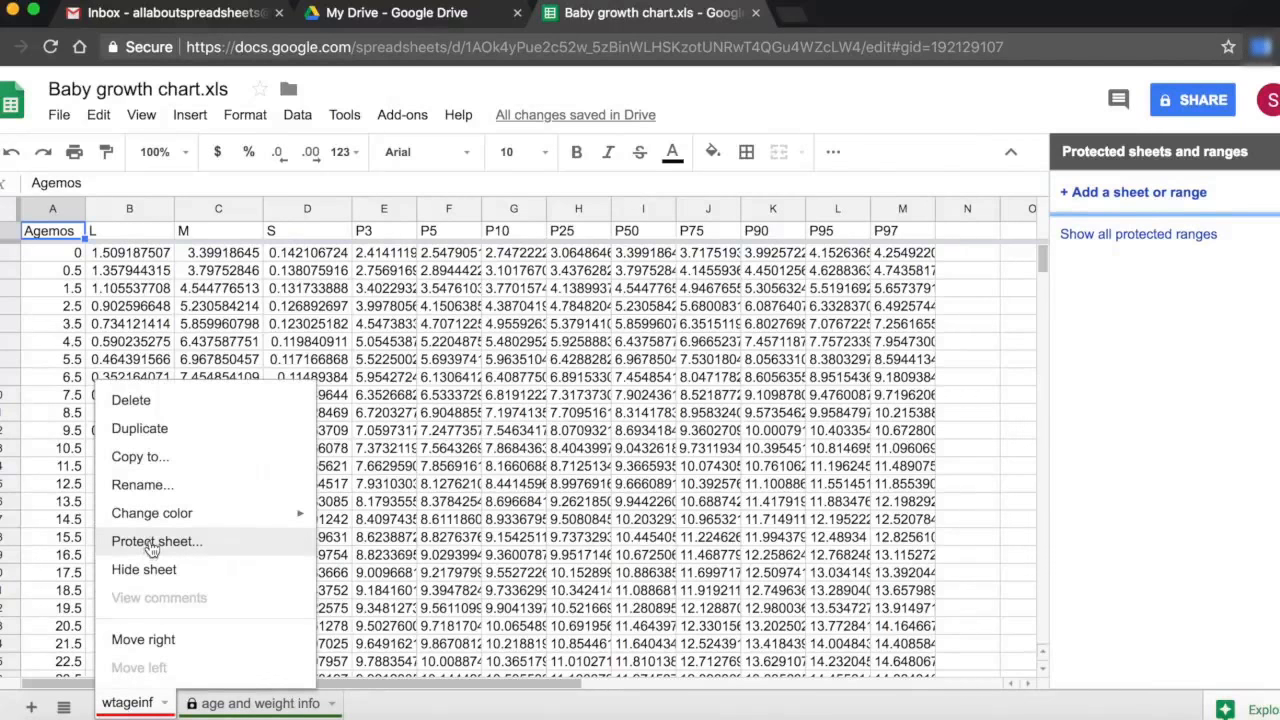
pyautogui.click(150, 543)
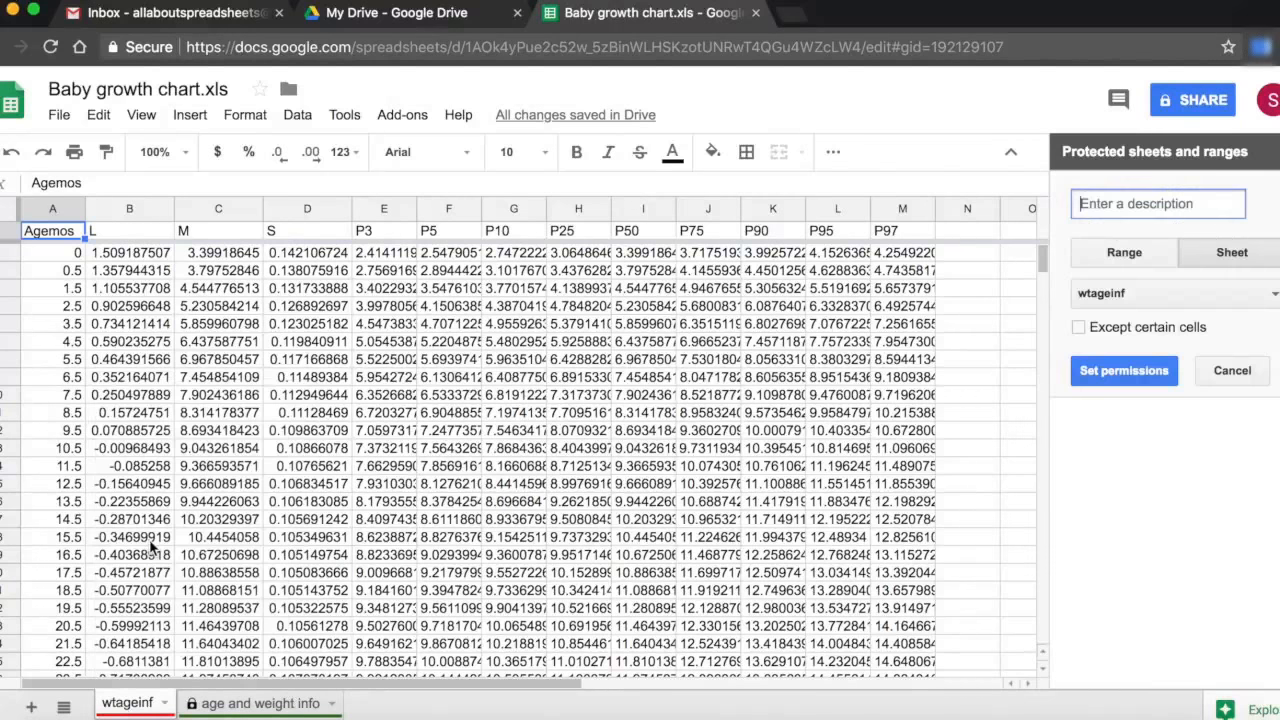
pyautogui.click(1118, 255)
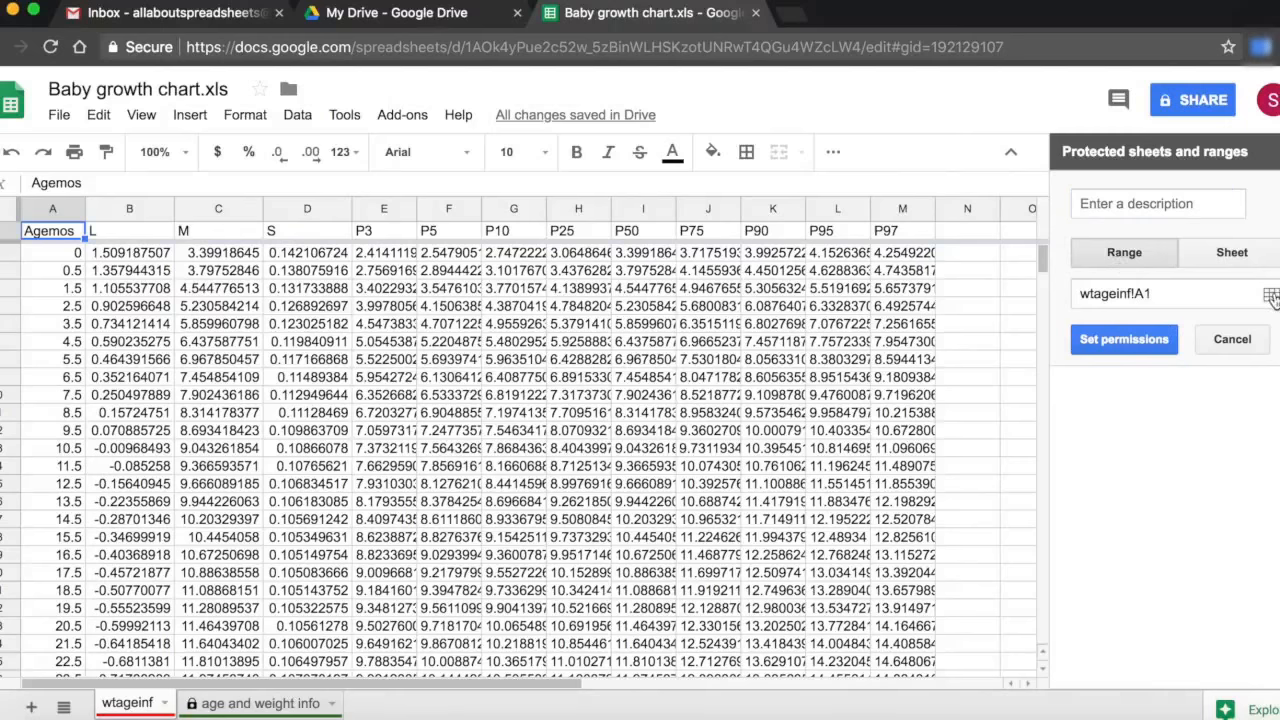
pyautogui.click(1205, 255)
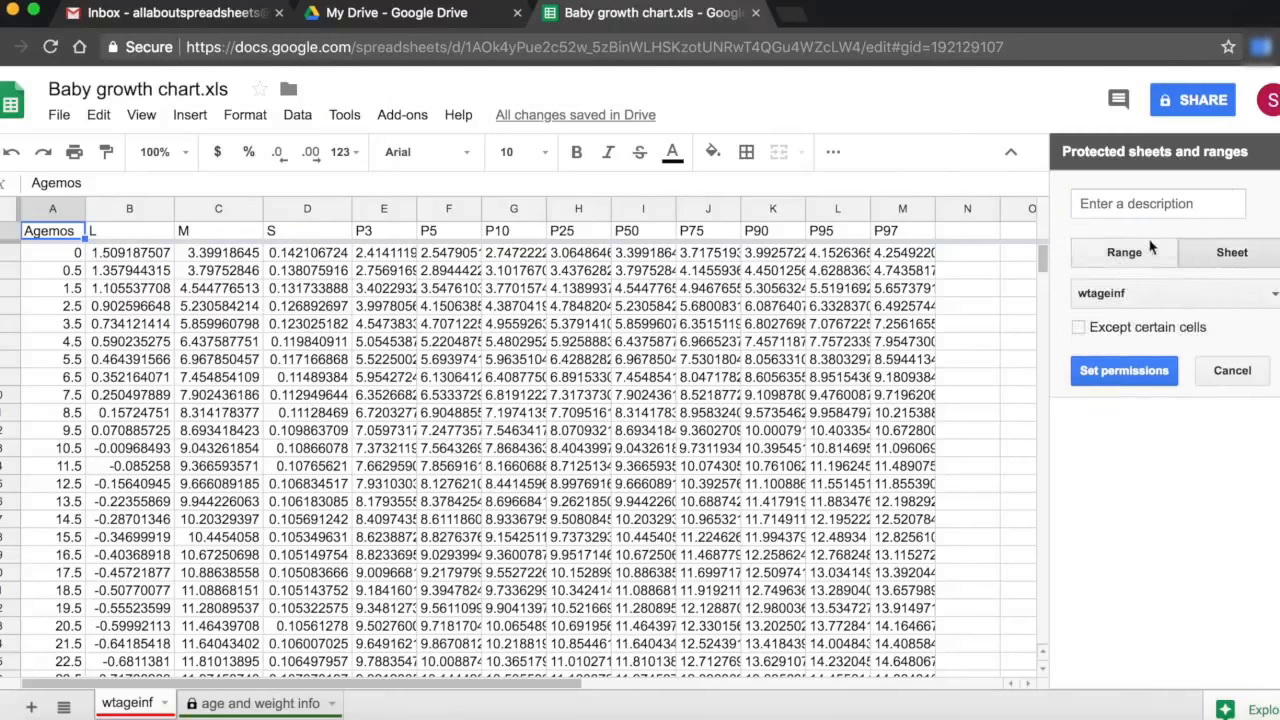
pyautogui.click(1120, 255)
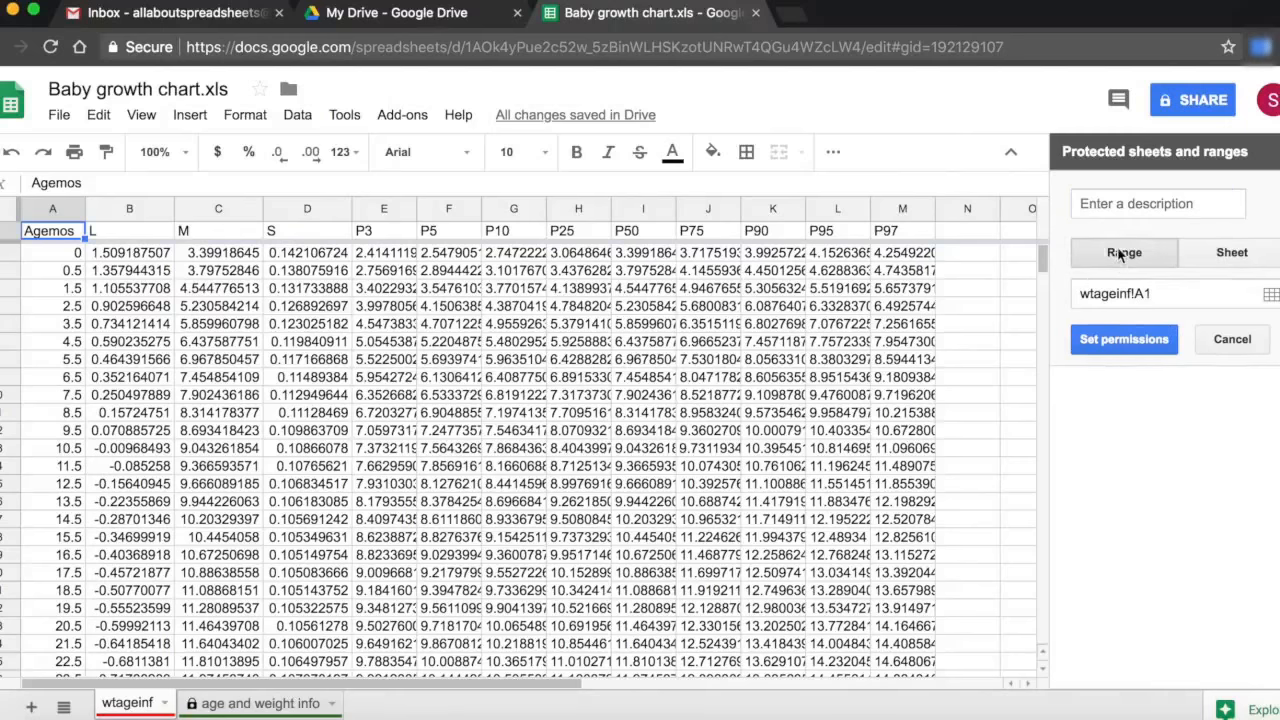
# Set the protected range to wtageinf!A2:M3 and restrict who can edit it to "Only you"
pyautogui.click(1270, 296)
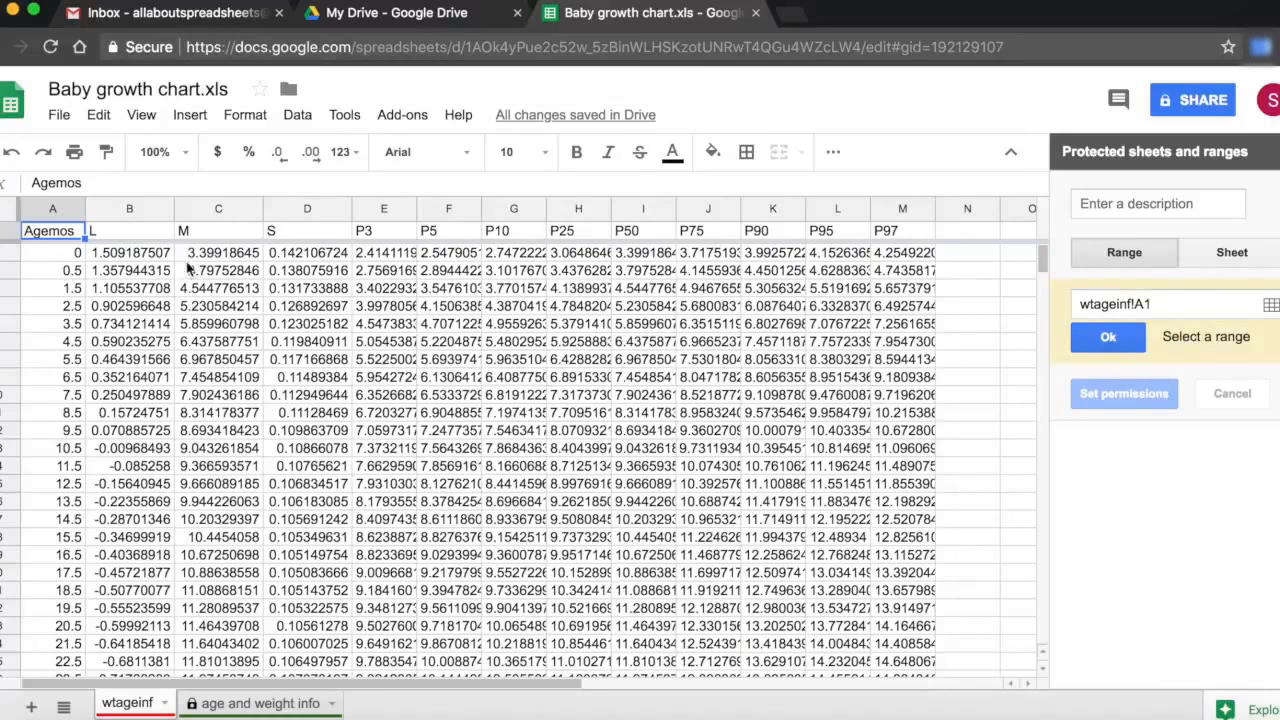
pyautogui.moveTo(68, 255); pyautogui.dragTo(892, 277)
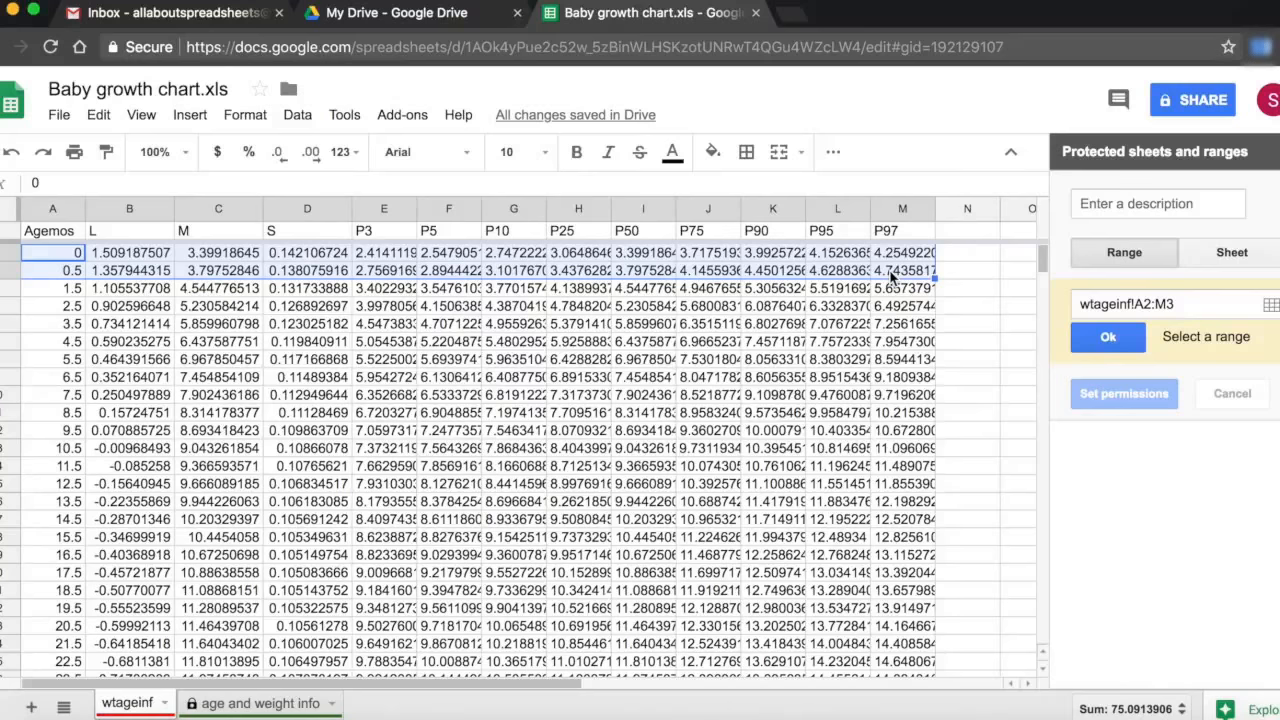
pyautogui.click(1120, 342)
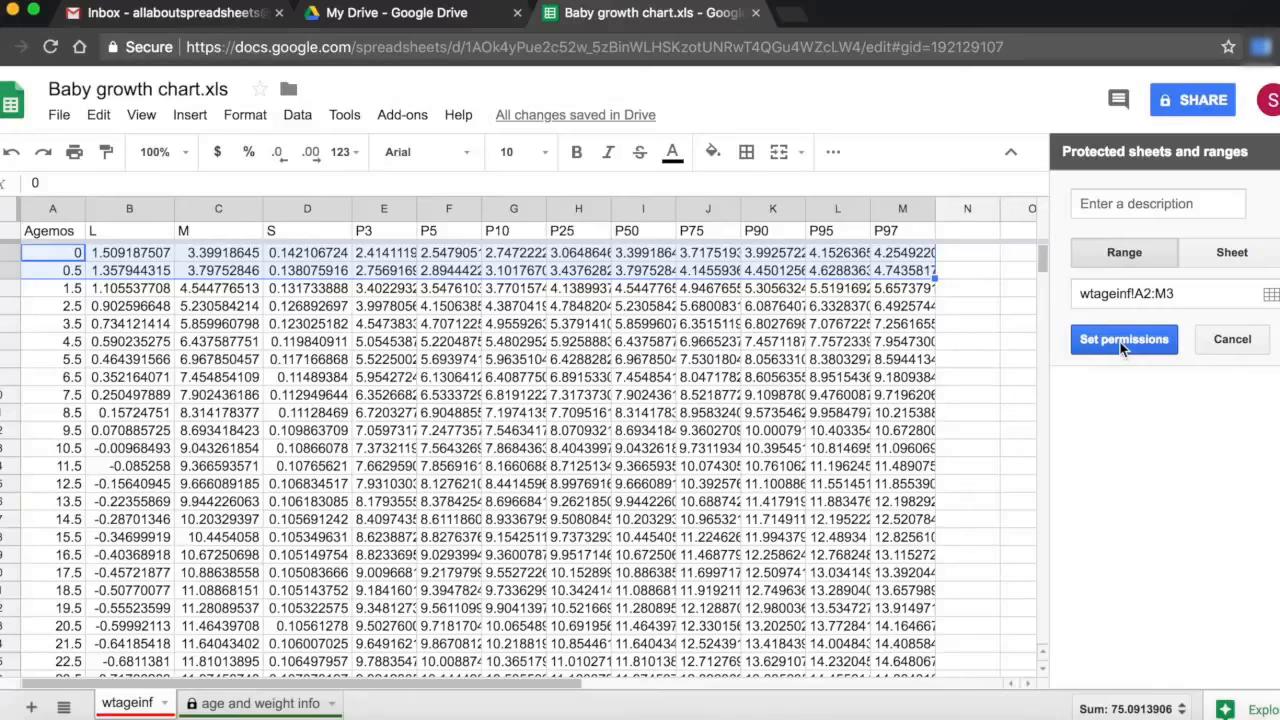
pyautogui.click(1120, 342)
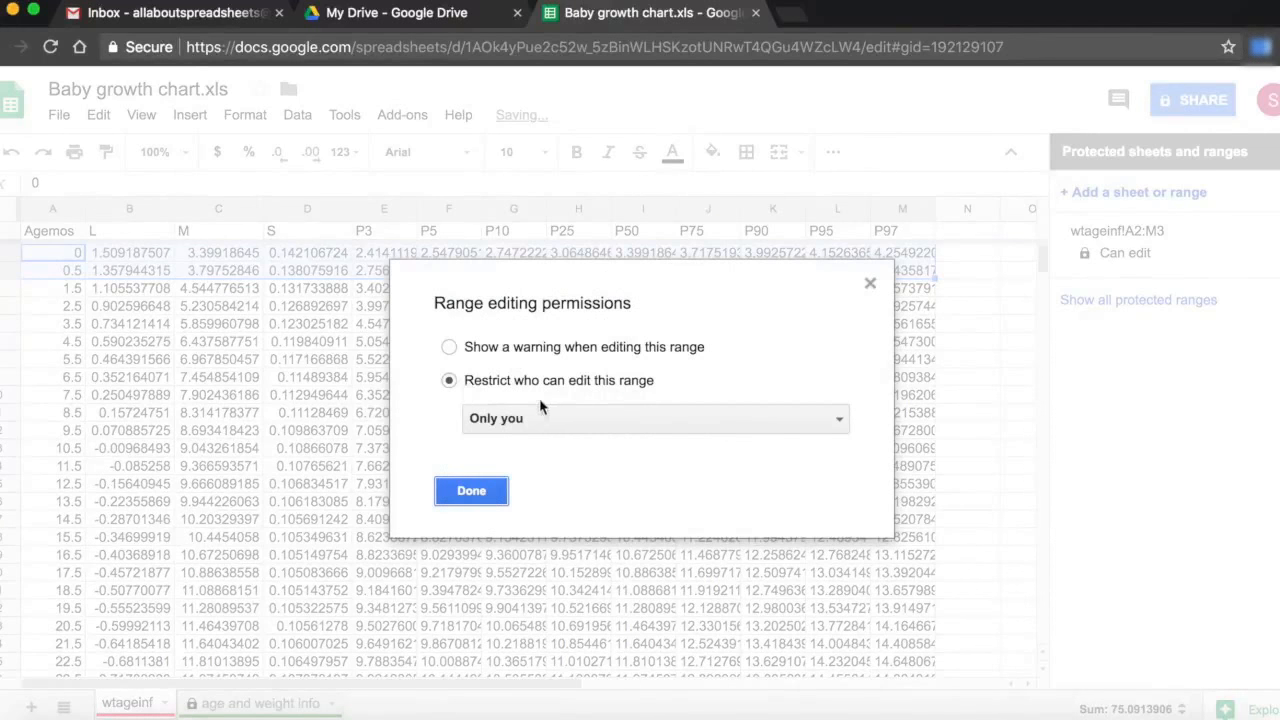
pyautogui.click(486, 491)
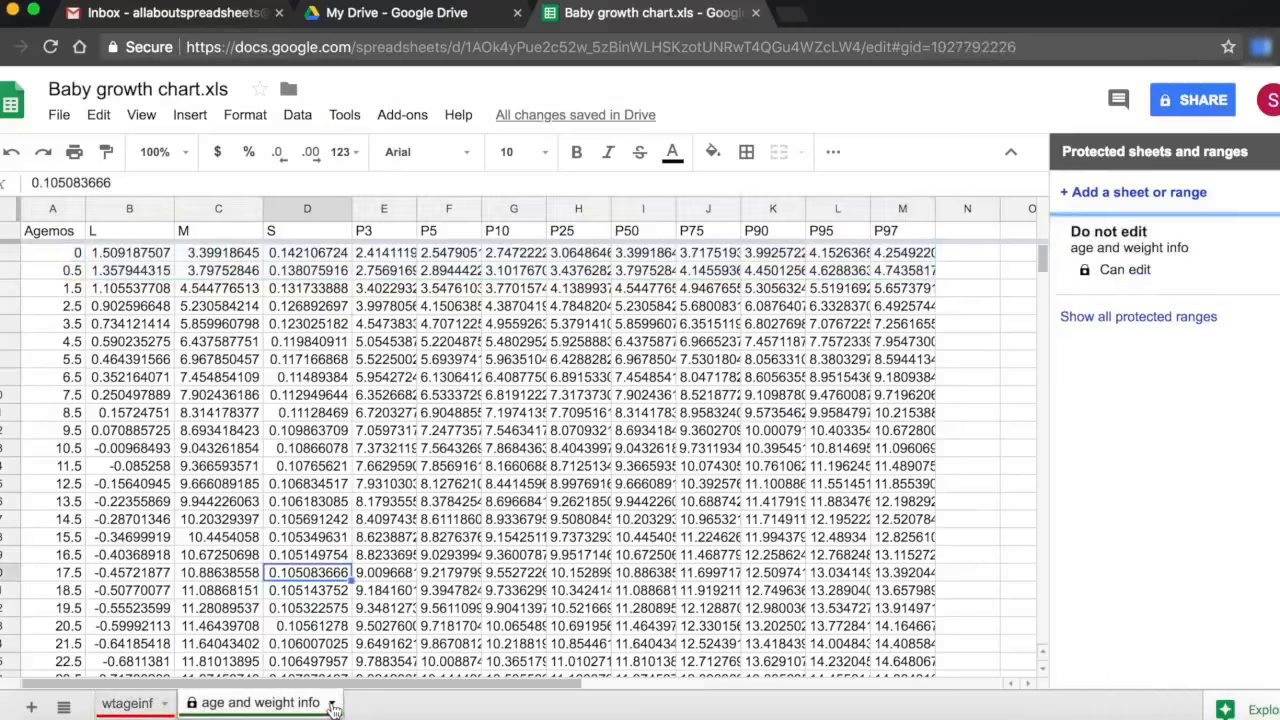
# Hide the "age and weight info" sheet and close the list of protected sheets and ranges
pyautogui.click(331, 704)
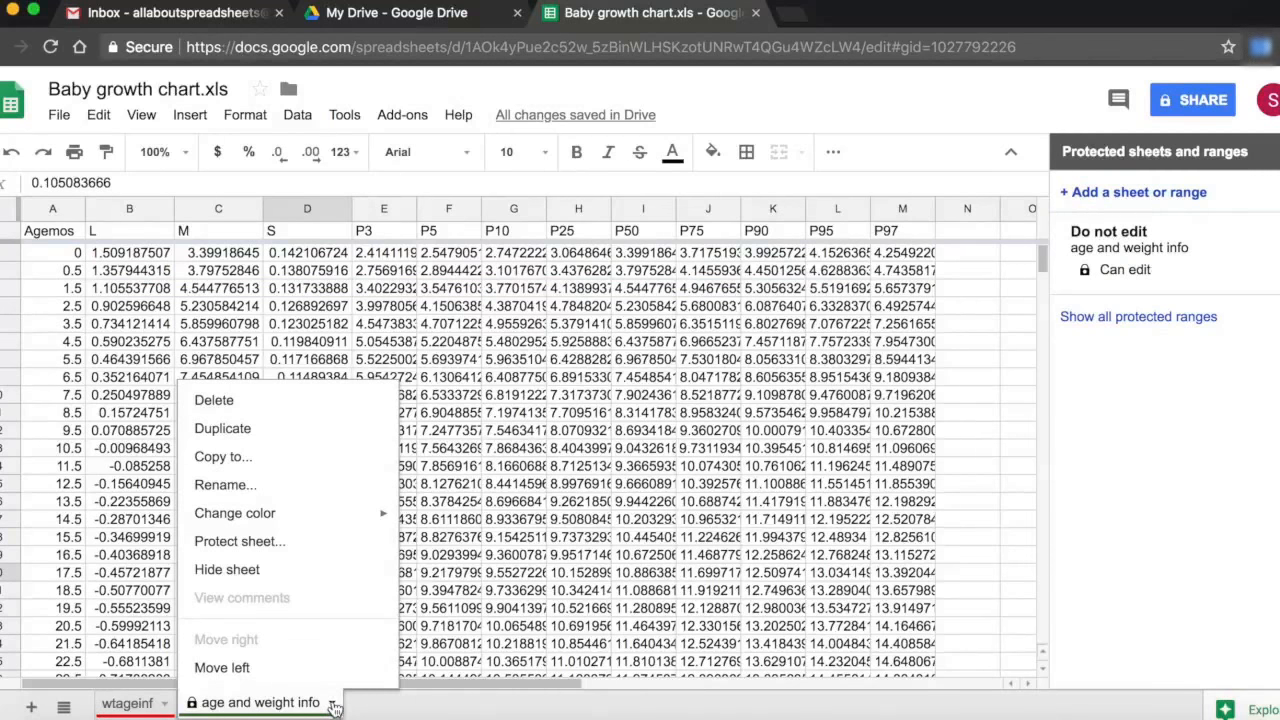
pyautogui.click(272, 575)
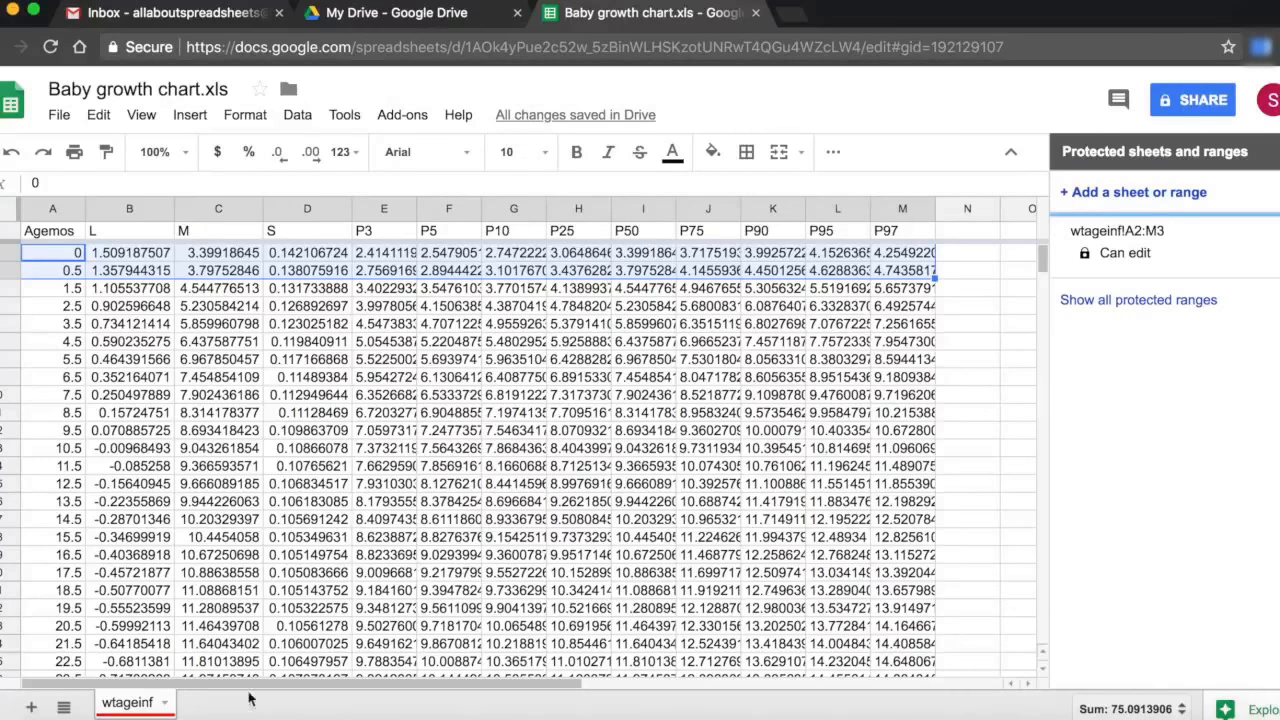
pyautogui.click(1278, 154)
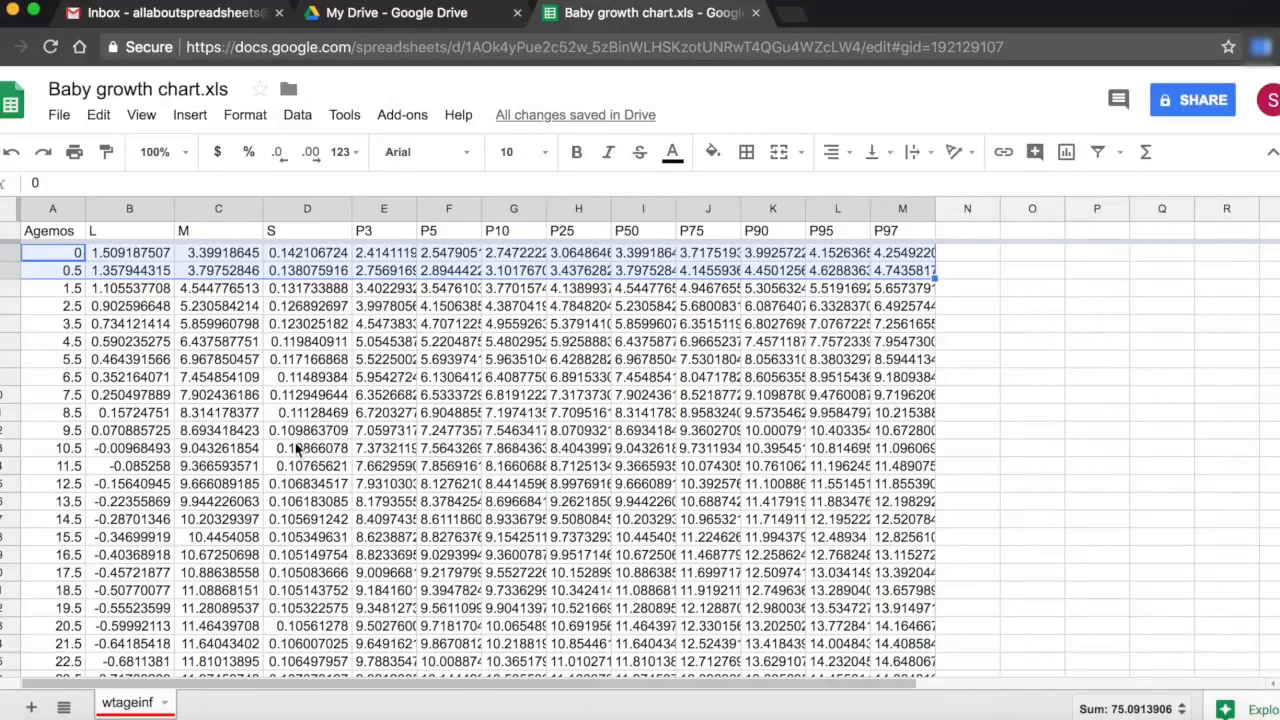
# Unhide the hidden "age and weight info" sheet
pyautogui.click(140, 118)
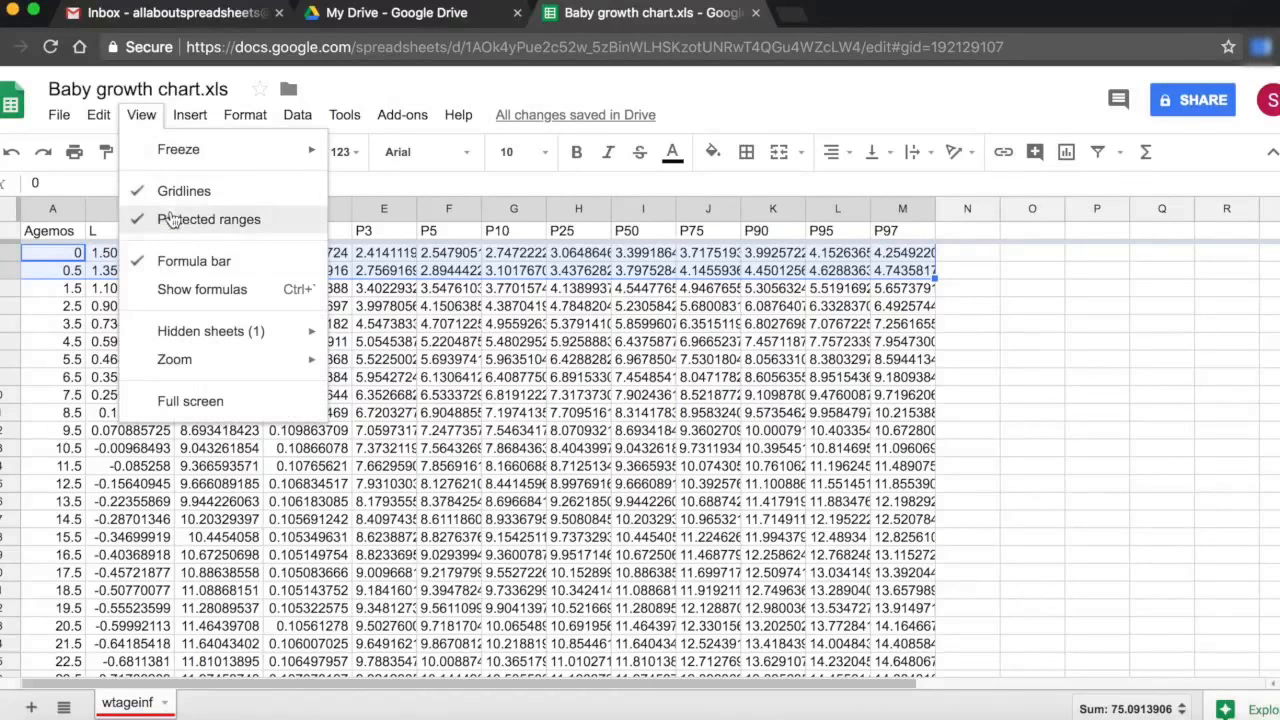
pyautogui.moveTo(212, 331)
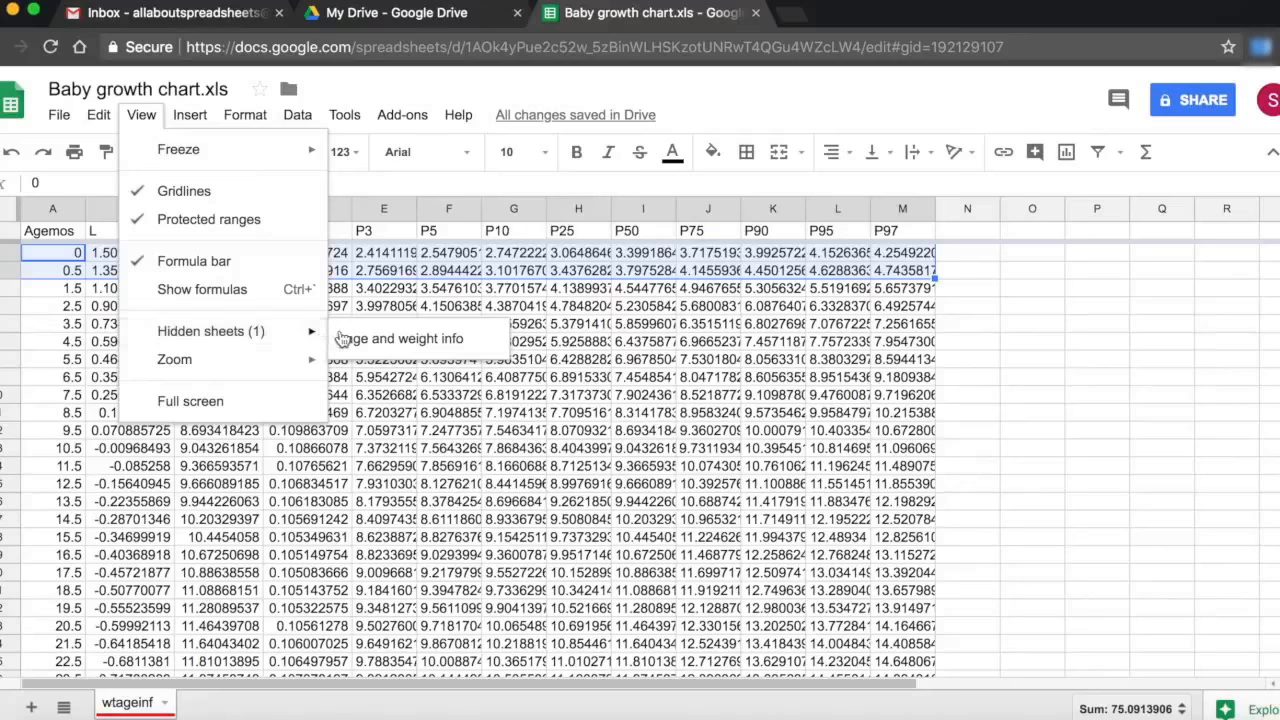
pyautogui.click(478, 346)
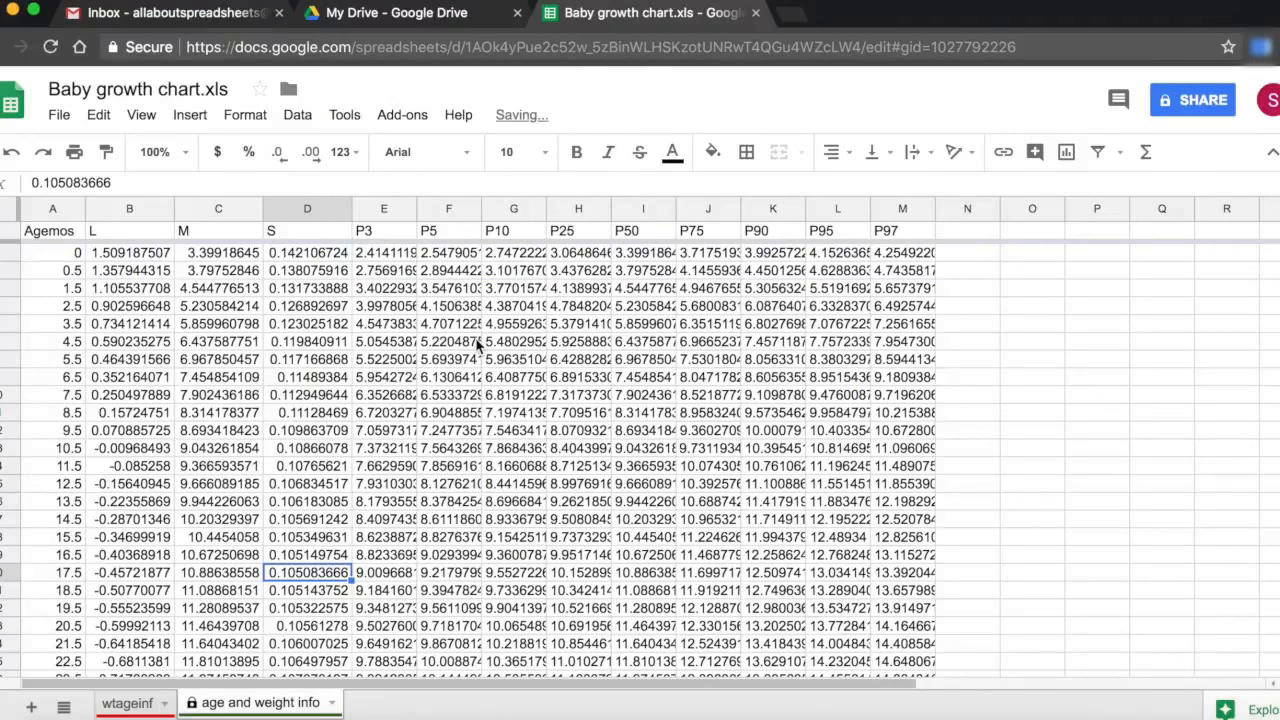